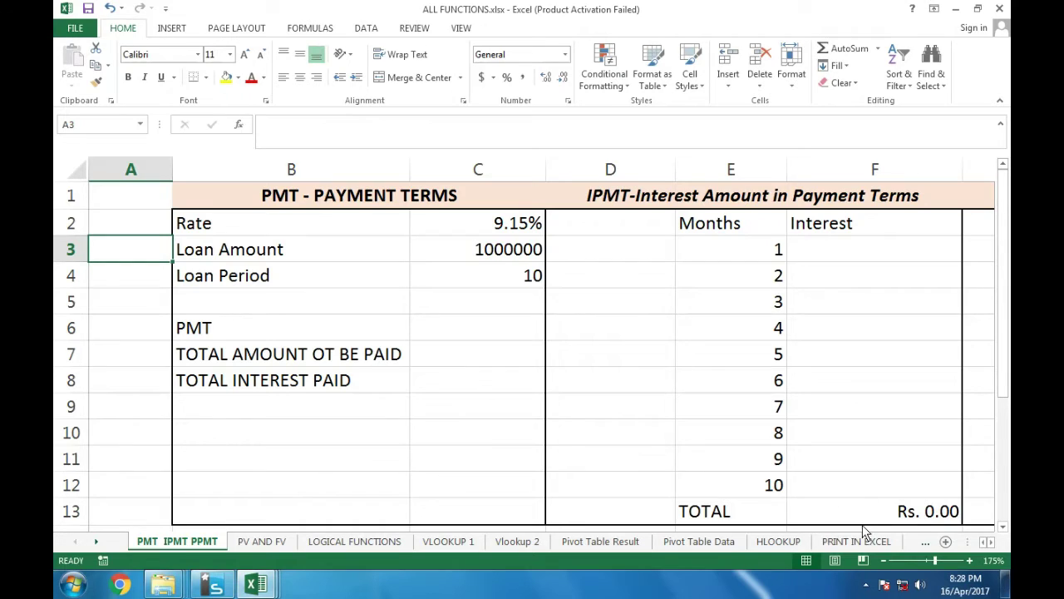
left_click(517, 253)
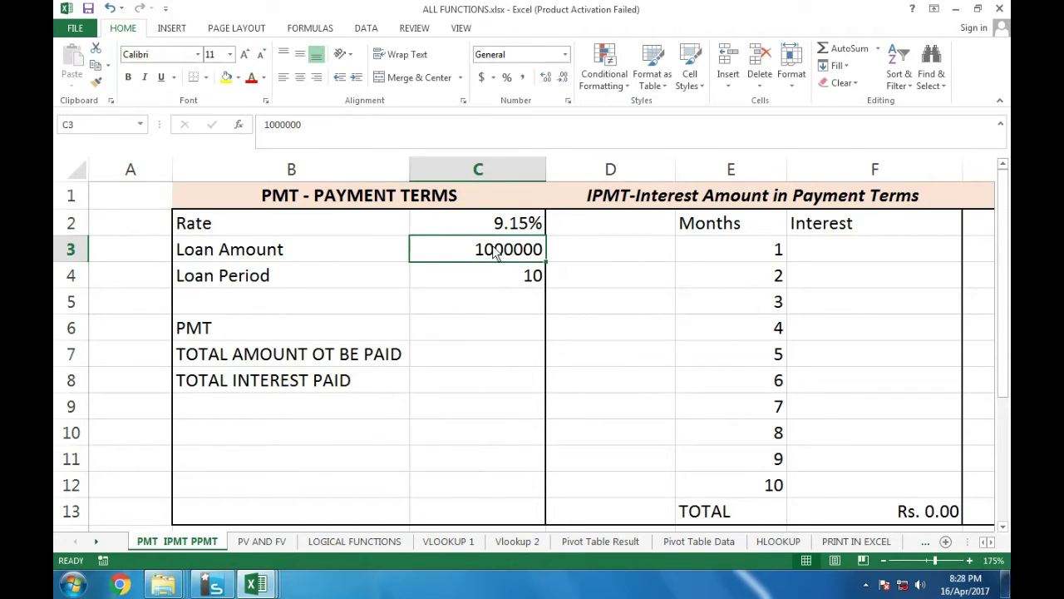
left_click_drag(387, 251, 487, 247)
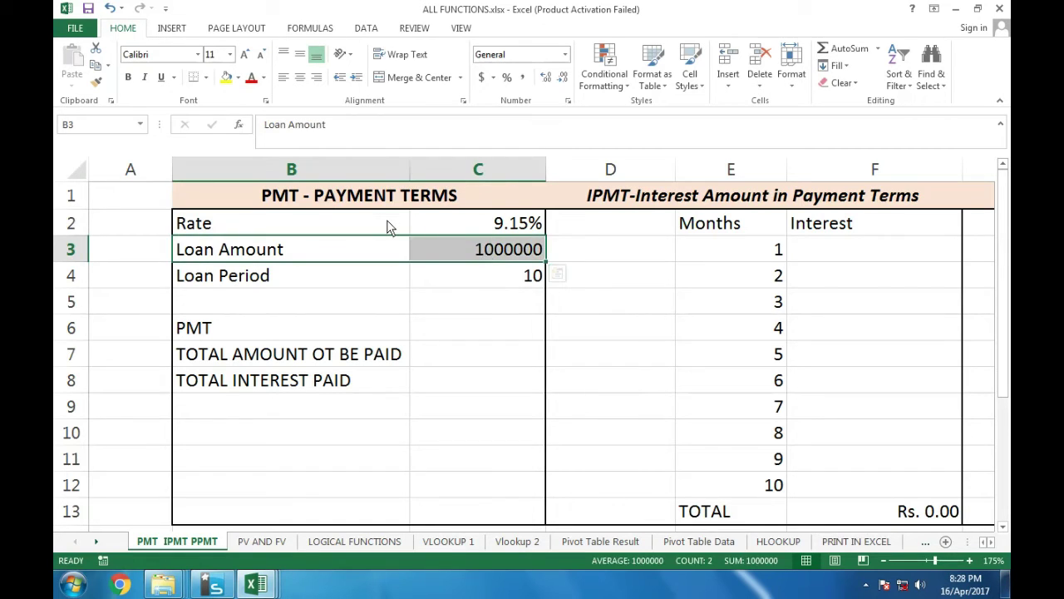
left_click_drag(387, 226, 500, 224)
left_click(506, 227)
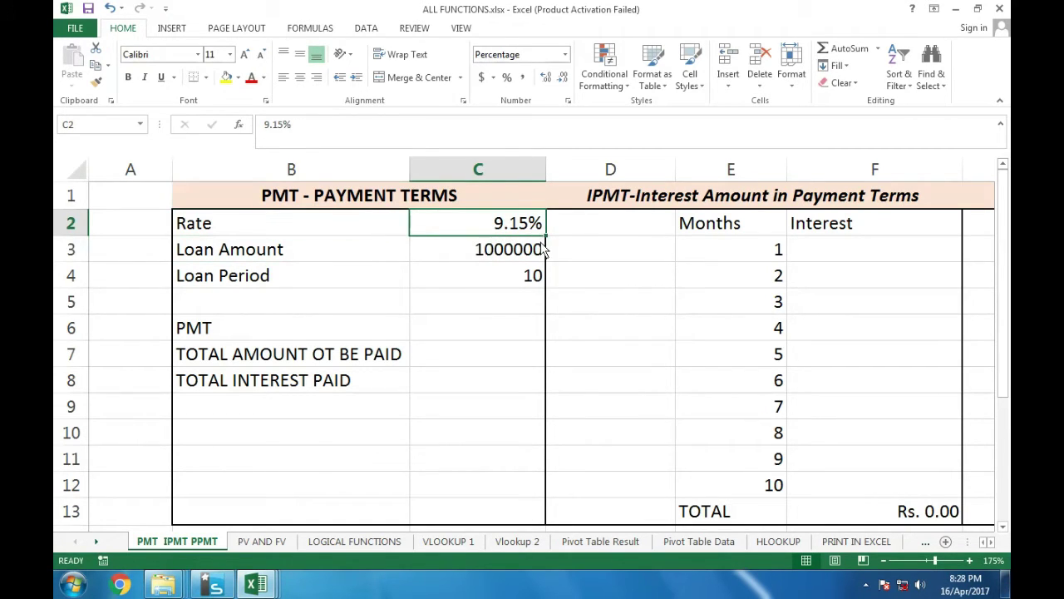
Set the loan period in C4 to 60 and extend its label in B4 to "Loan Period IN MONTHS".
left_click(518, 277)
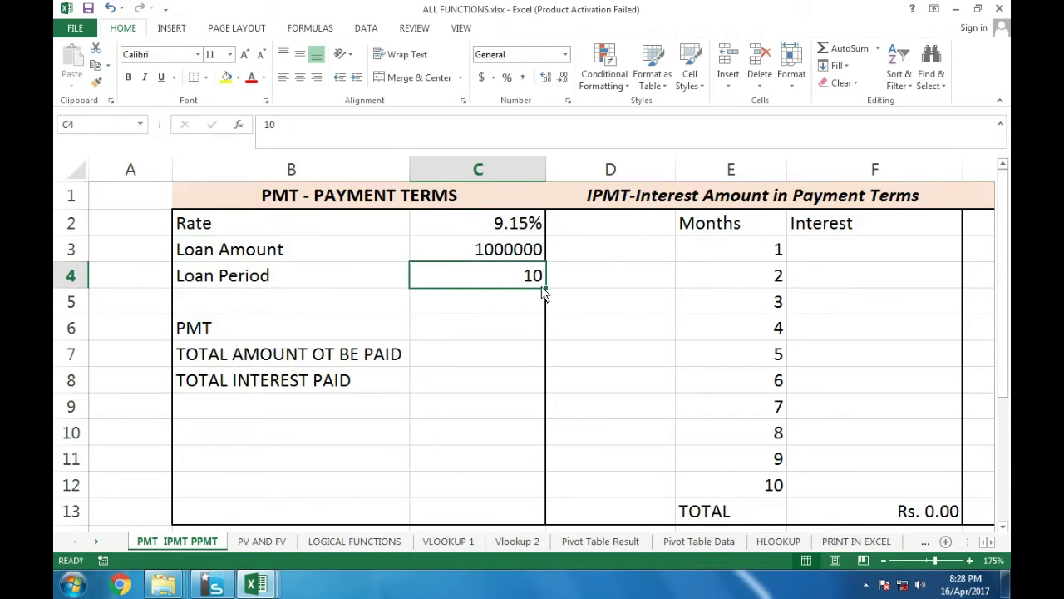
type("60")
key("Return")
left_click(478, 285)
double_click(335, 285)
type("IN MONTHS")
key("ctrl+Return")
key("Return")
left_click(539, 284)
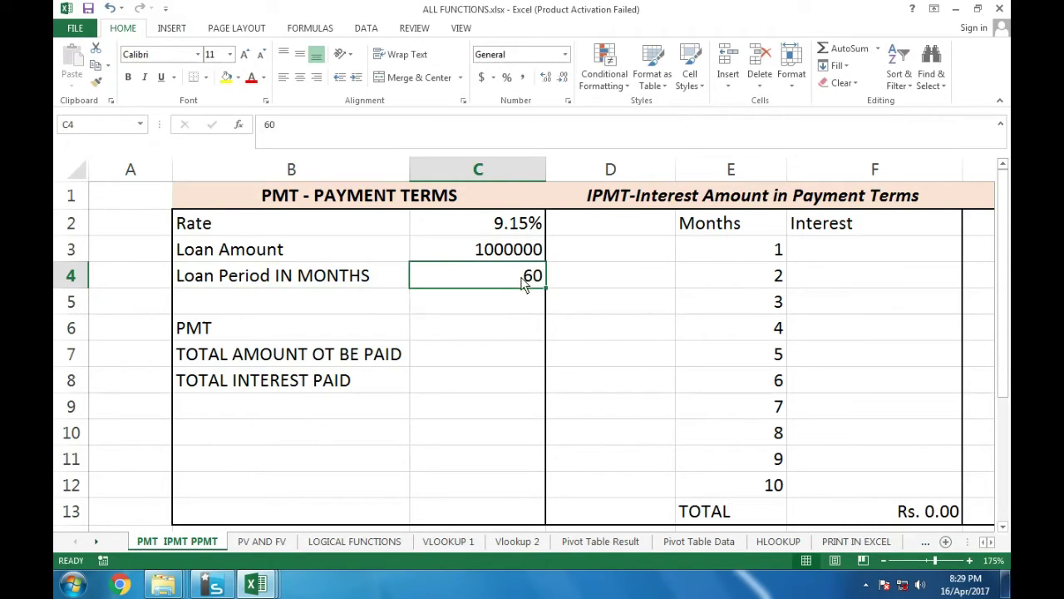
Calculate the monthly loan payment in C6 with the formula =PMT(C2/12,C4,-C3).
left_click(488, 324)
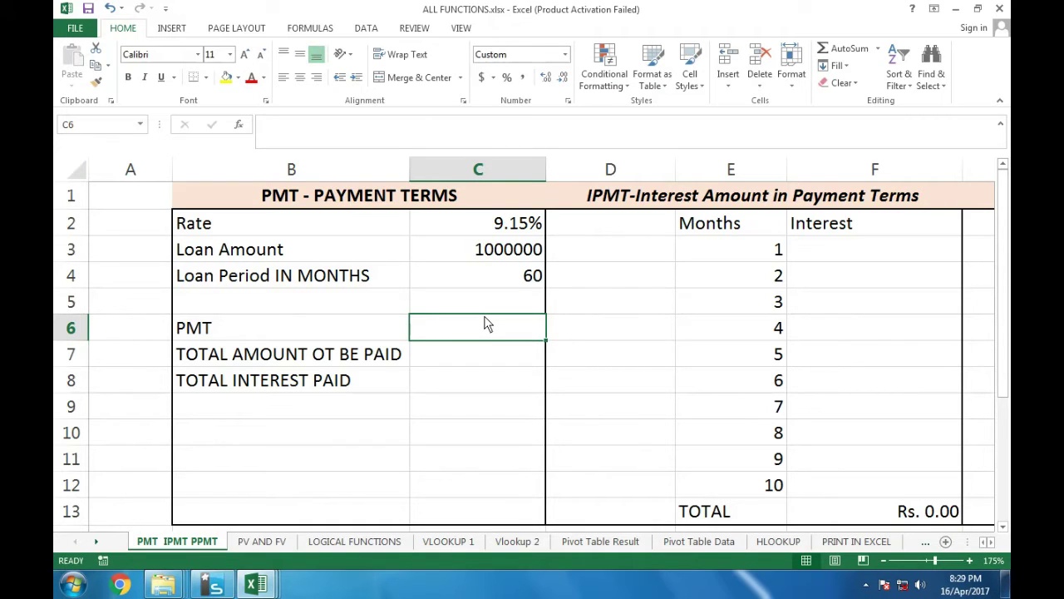
type("=")
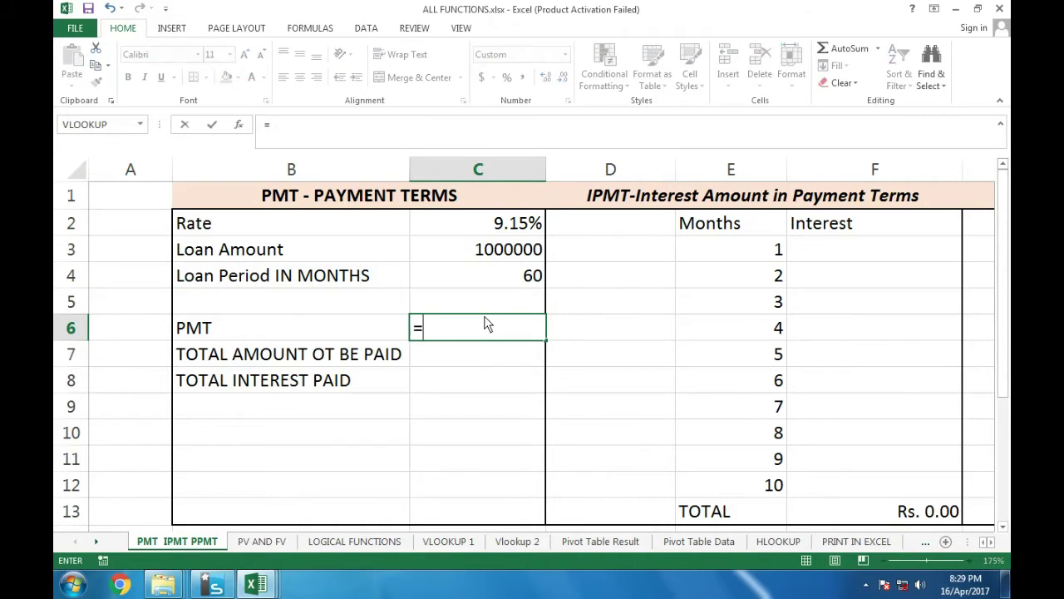
type("PMT")
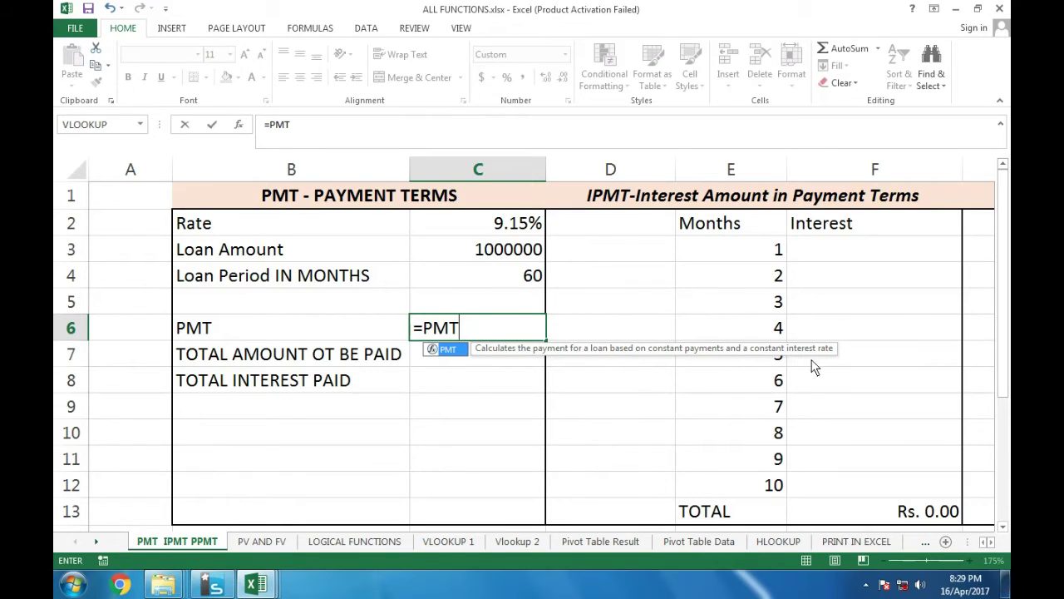
type("(")
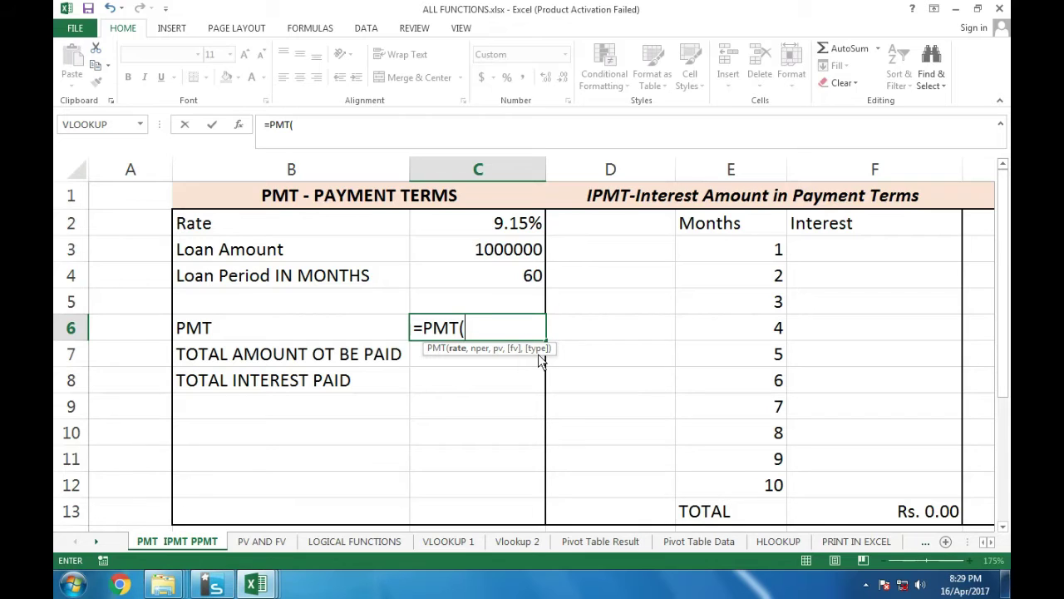
left_click(500, 231)
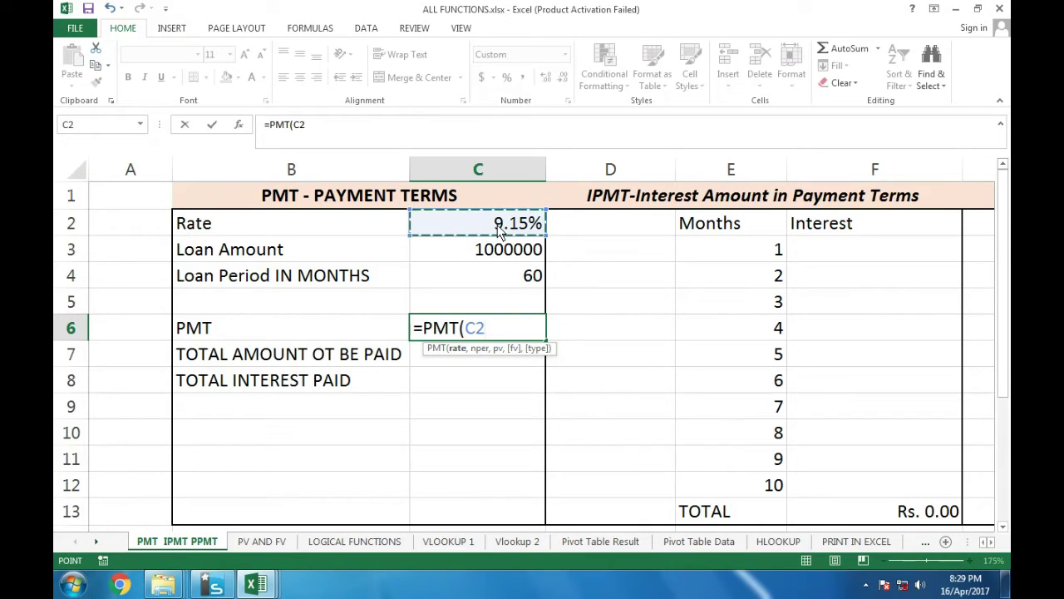
type("/1")
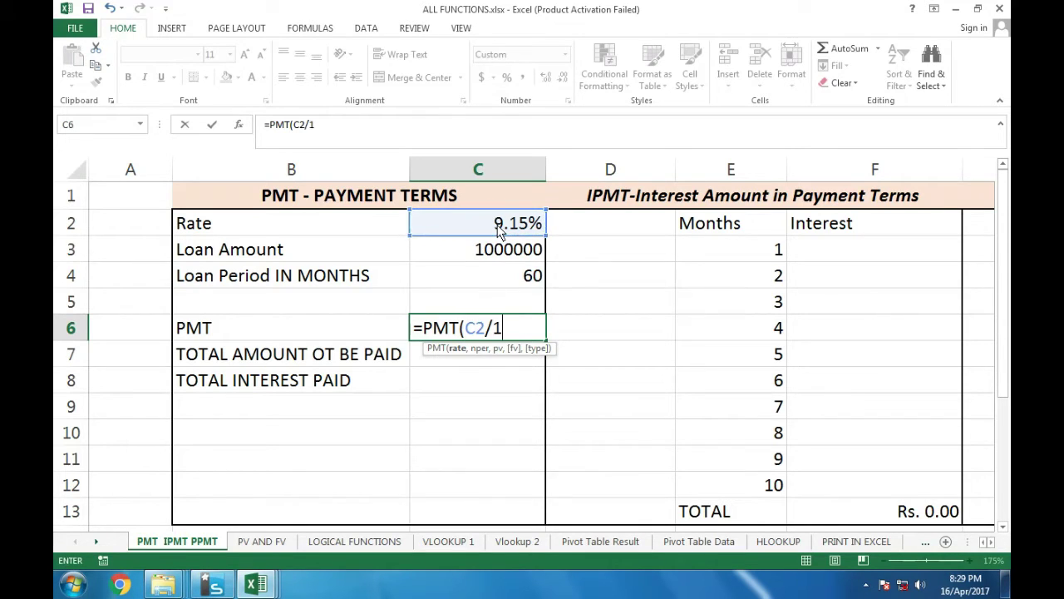
type("2")
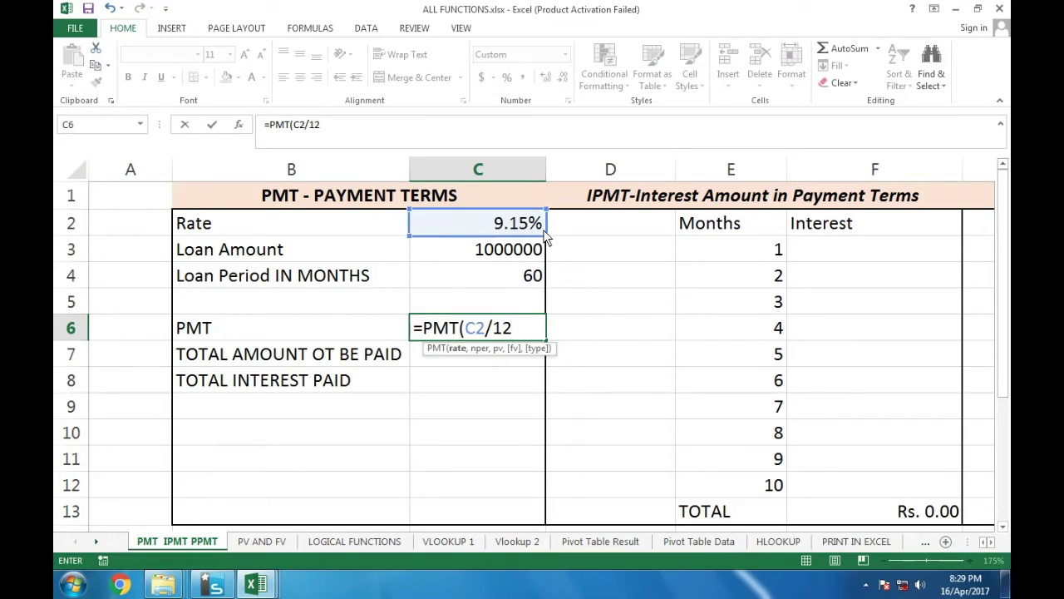
type(",")
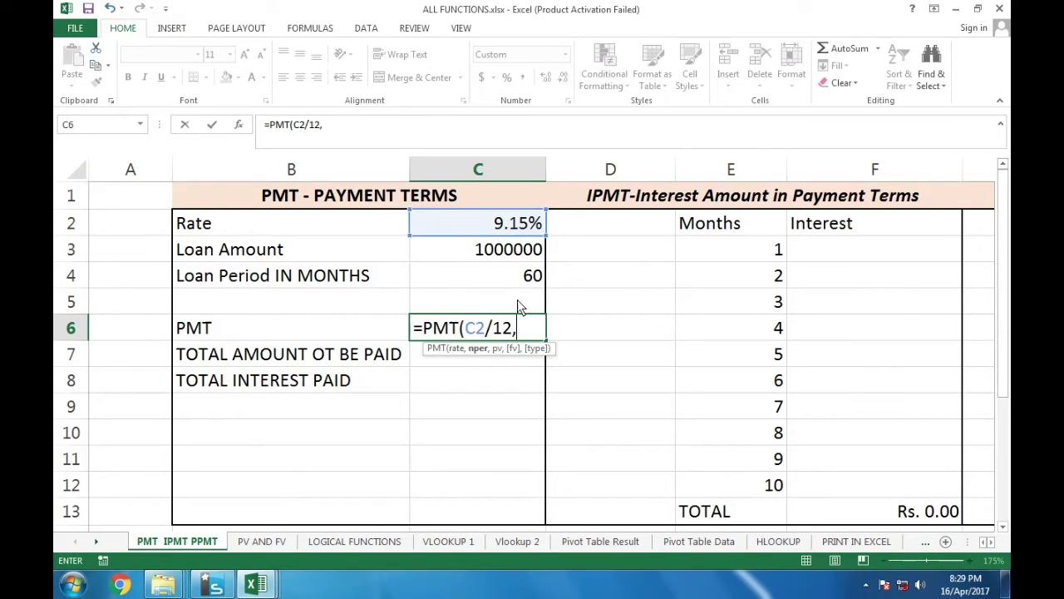
left_click(524, 279)
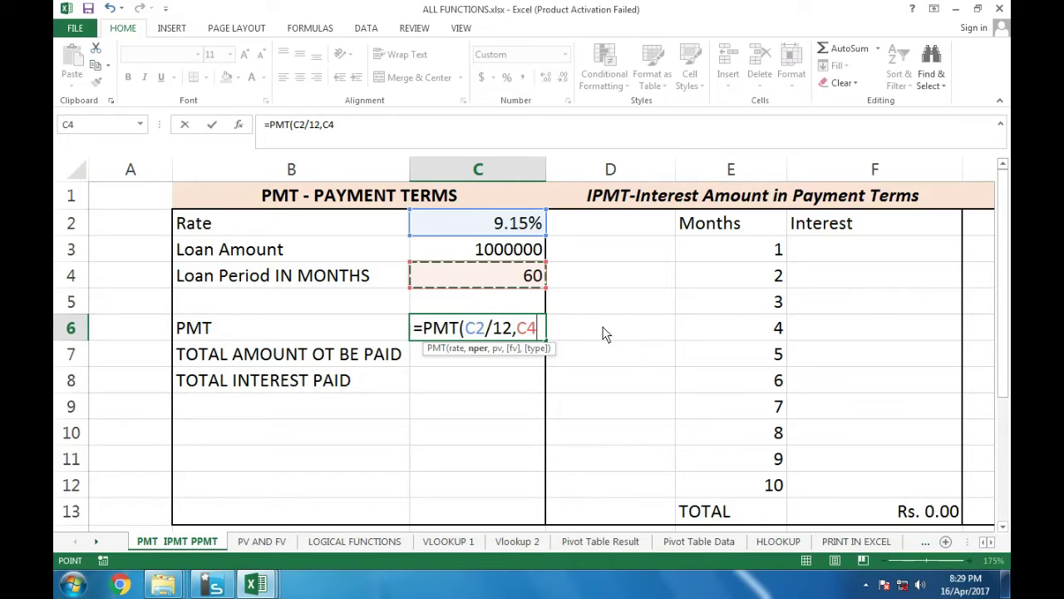
type(",")
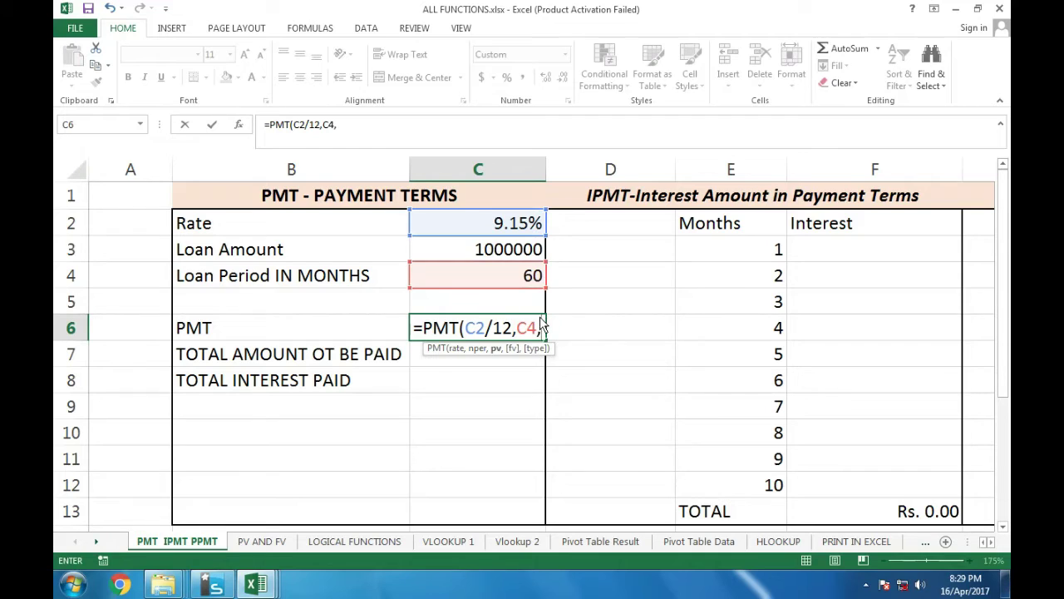
type("-")
left_click(483, 255)
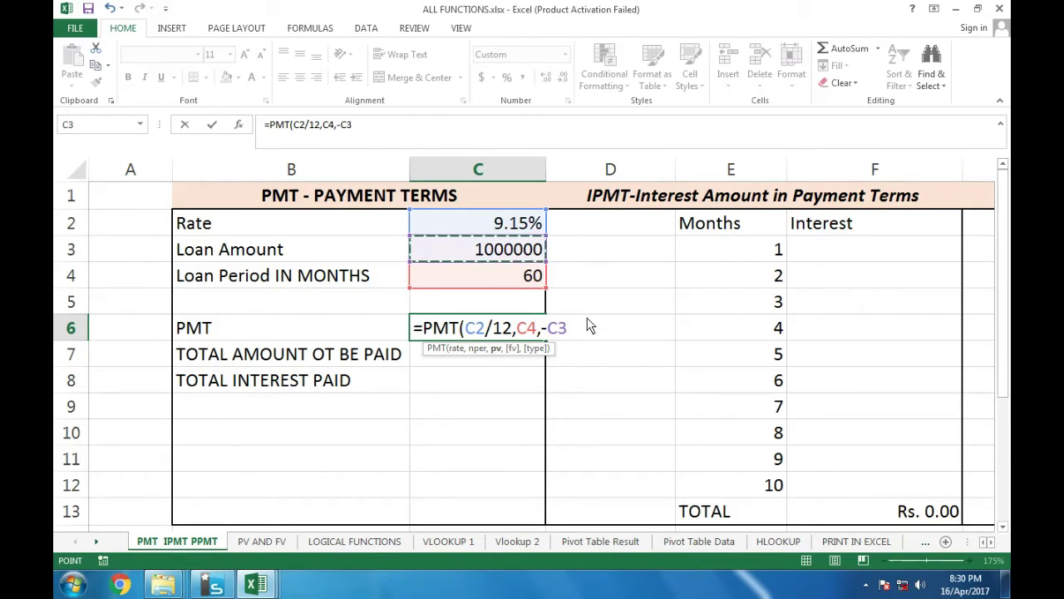
key("Return")
key("Up")
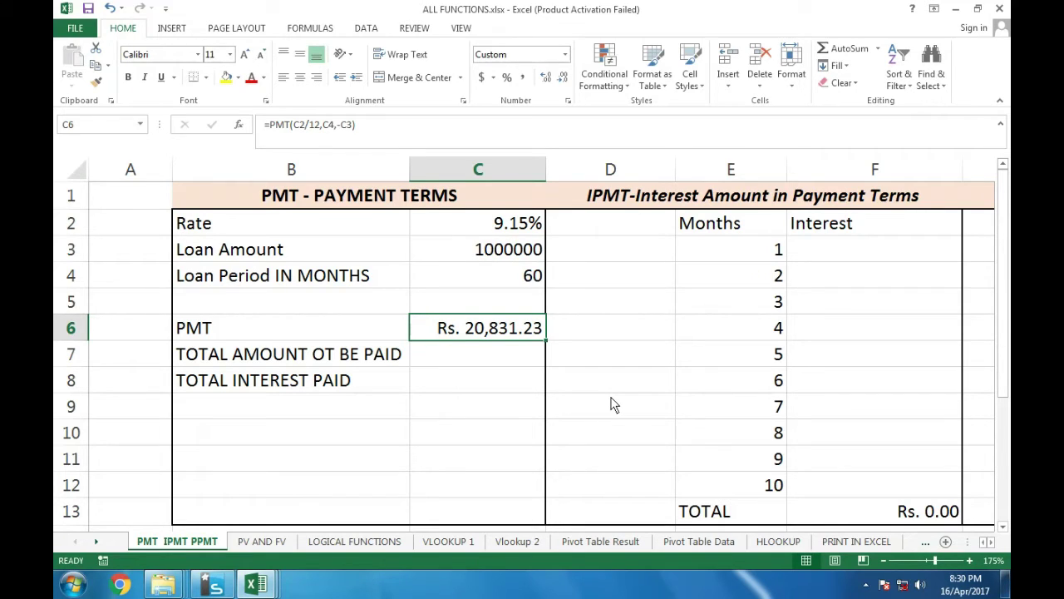
Calculate the total amount payable in C7 by multiplying the payment by the loan period, =C6*C4.
key("Down")
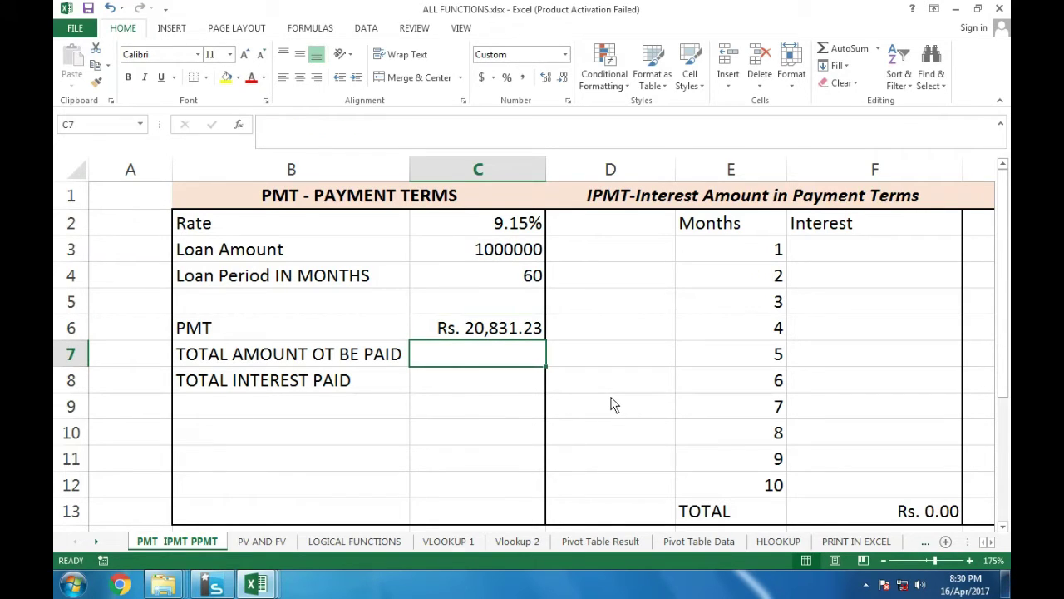
type("=")
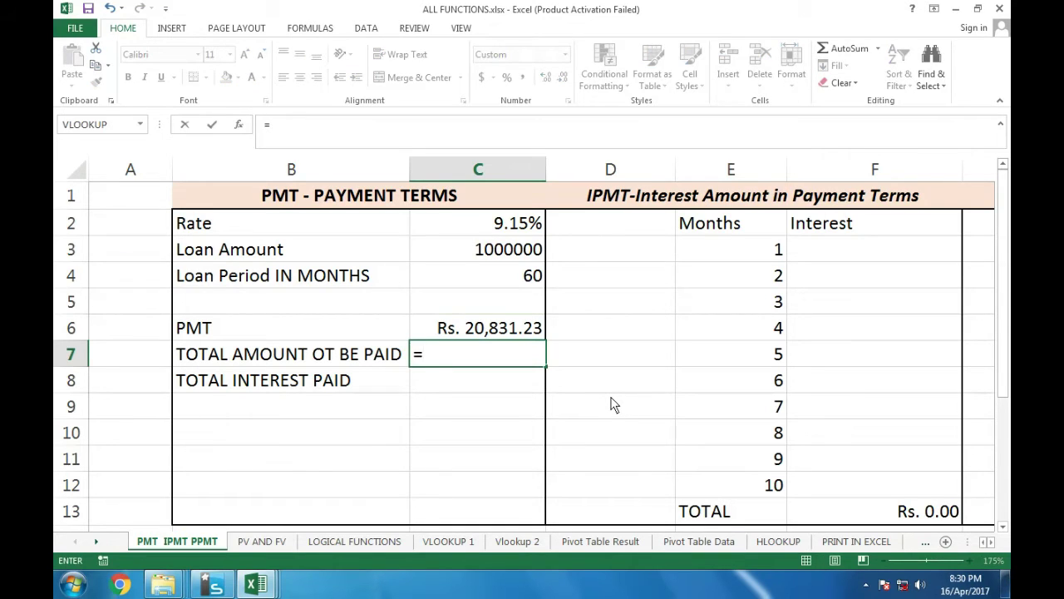
left_click(517, 329)
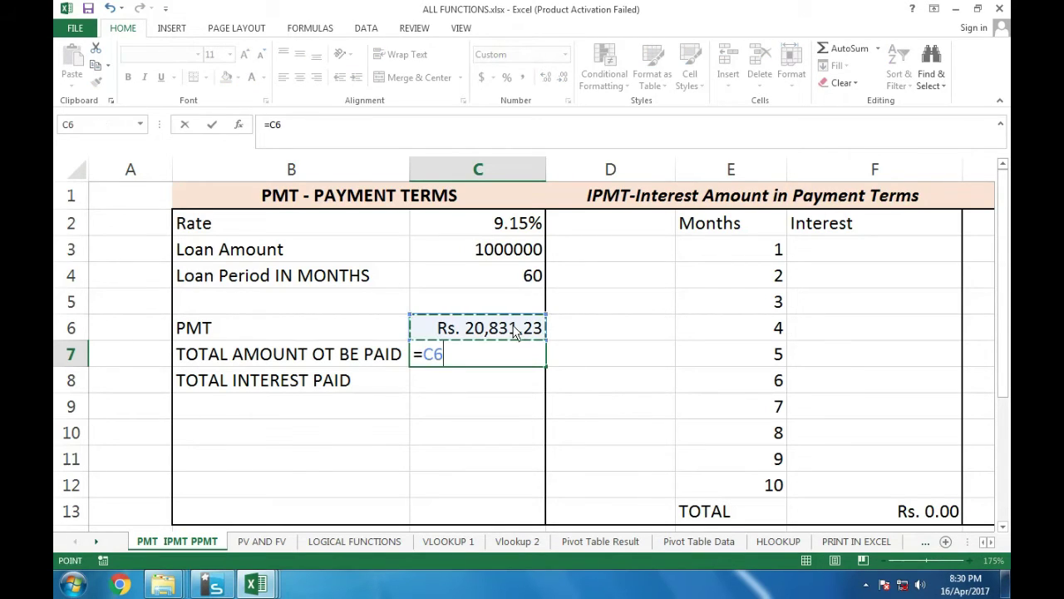
type("*")
left_click(515, 278)
key("Return")
left_click(472, 364)
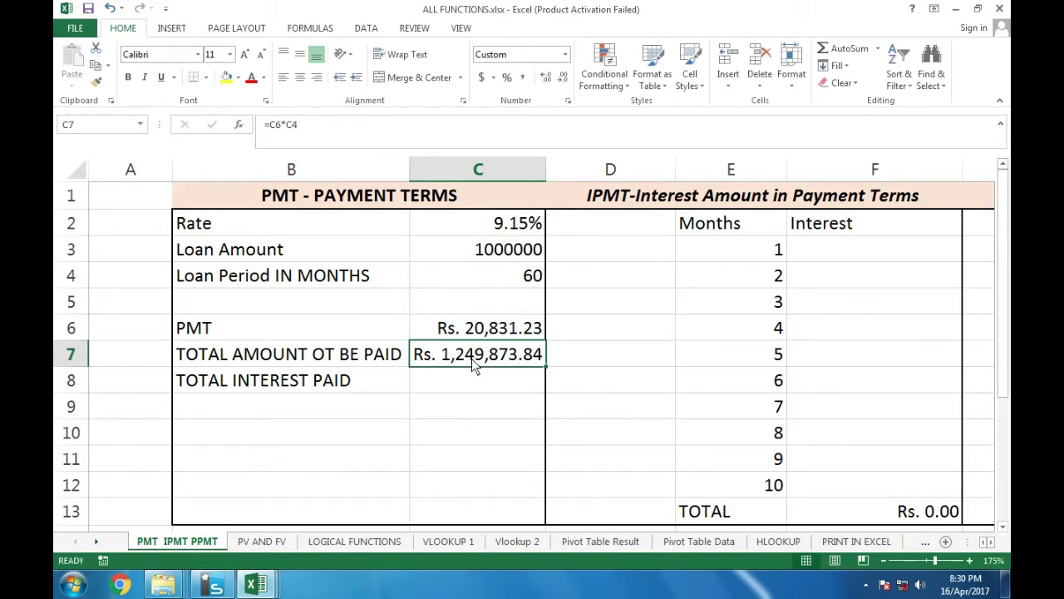
Calculate the total interest paid in C8 by subtracting the loan amount from the total payable, =C7-C3.
left_click(513, 389)
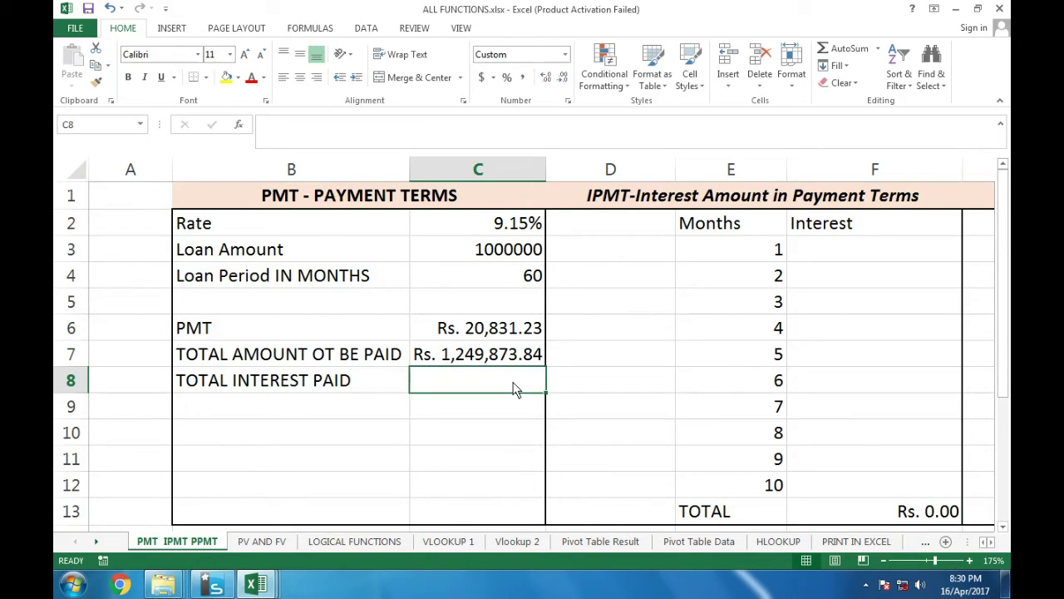
type("=")
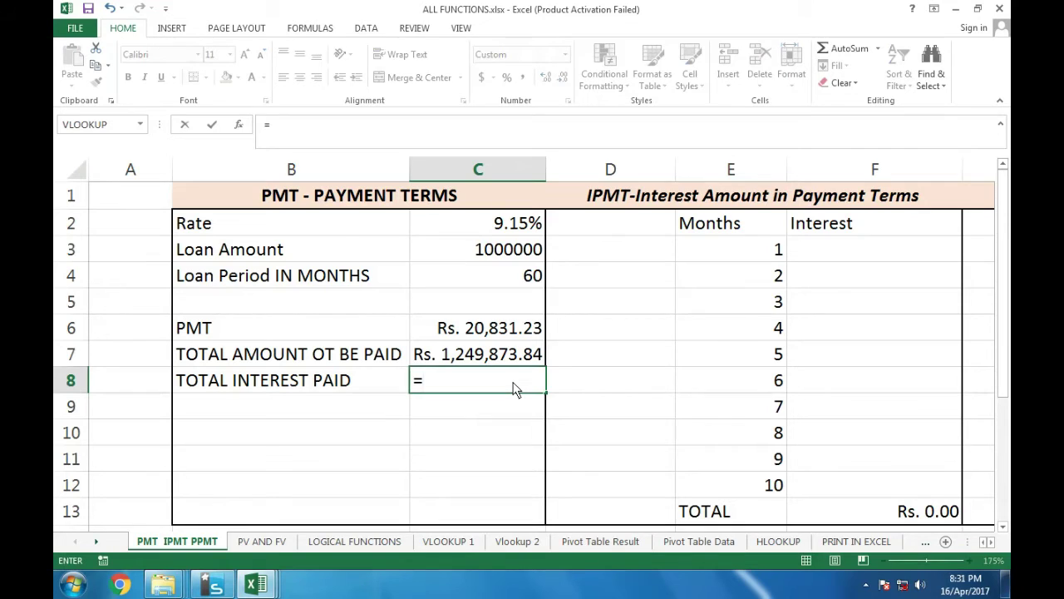
left_click(490, 355)
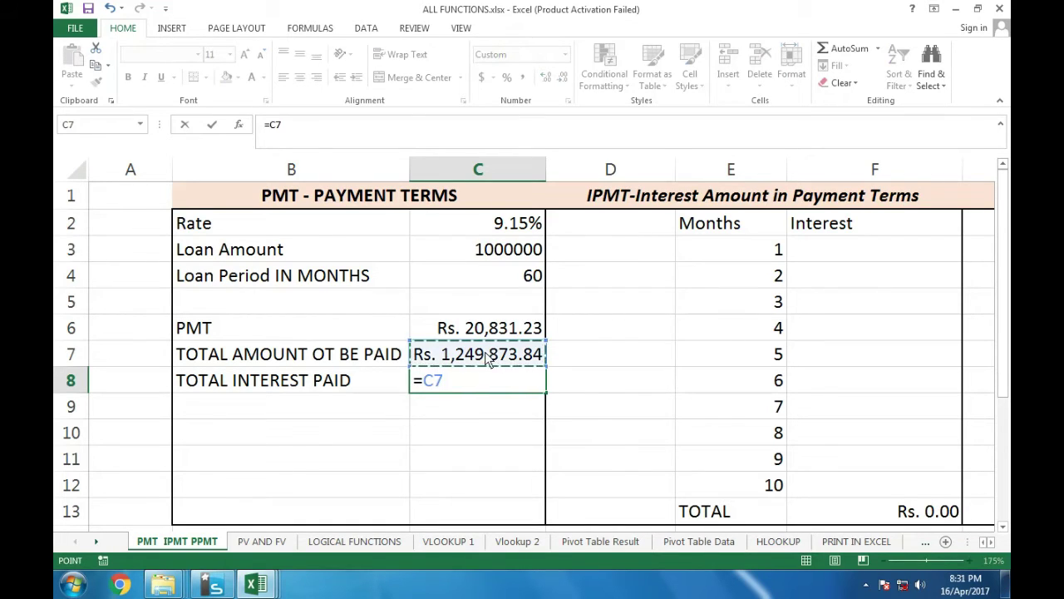
type("-")
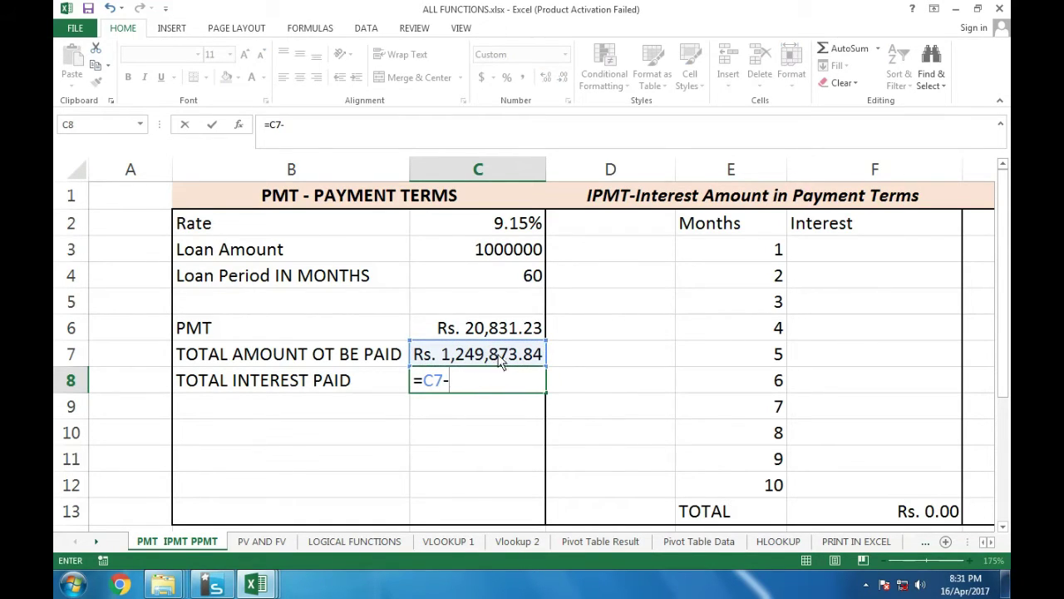
left_click(484, 260)
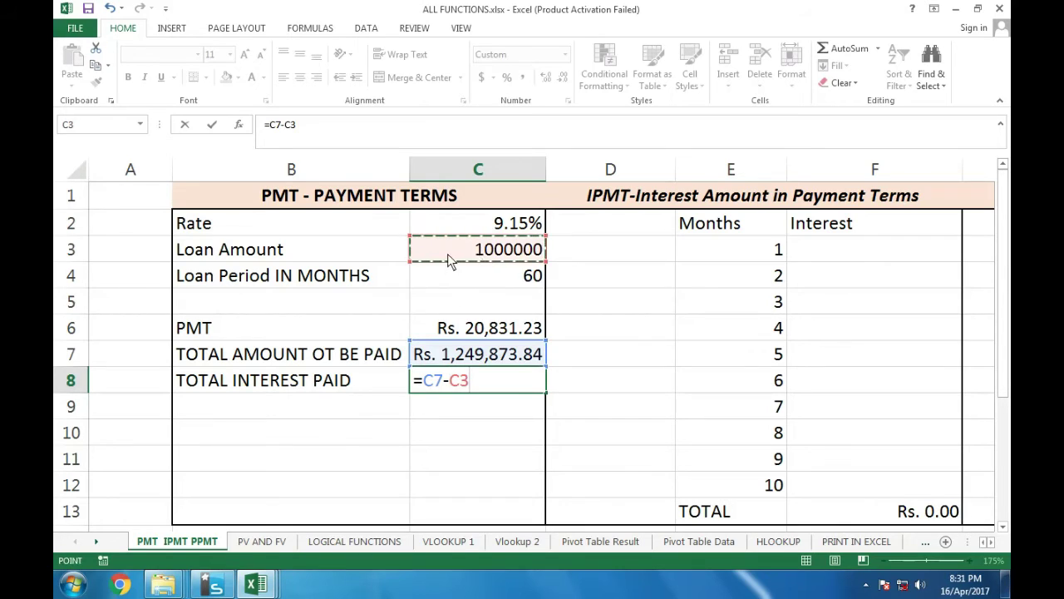
key("Return")
left_click(499, 380)
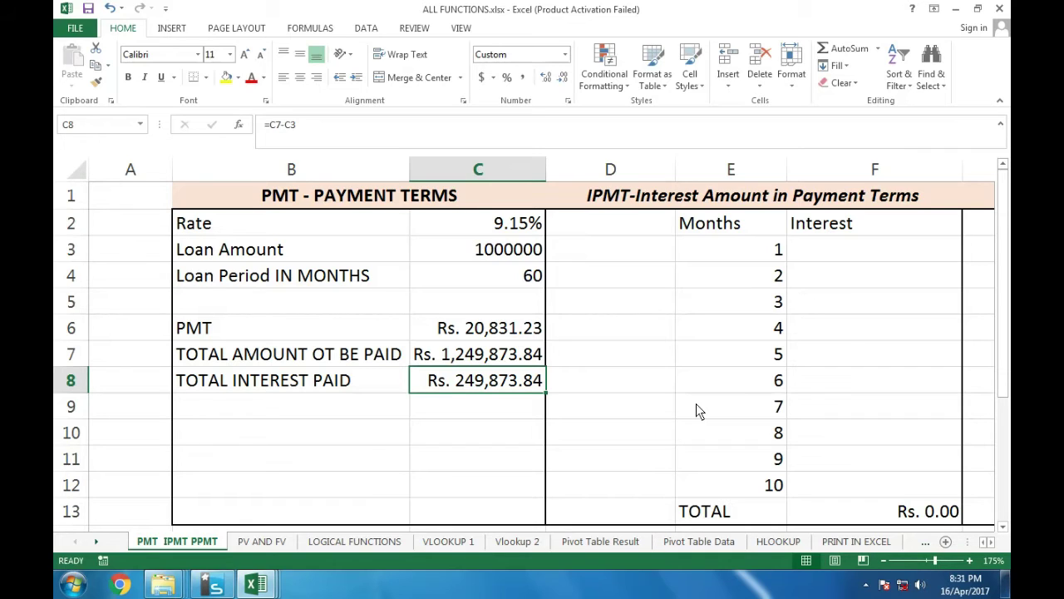
Set the loan period in C4 to 120 months and go down to the recalculated total interest cell.
key("Up")
key("Up")
key("Up")
key("Up")
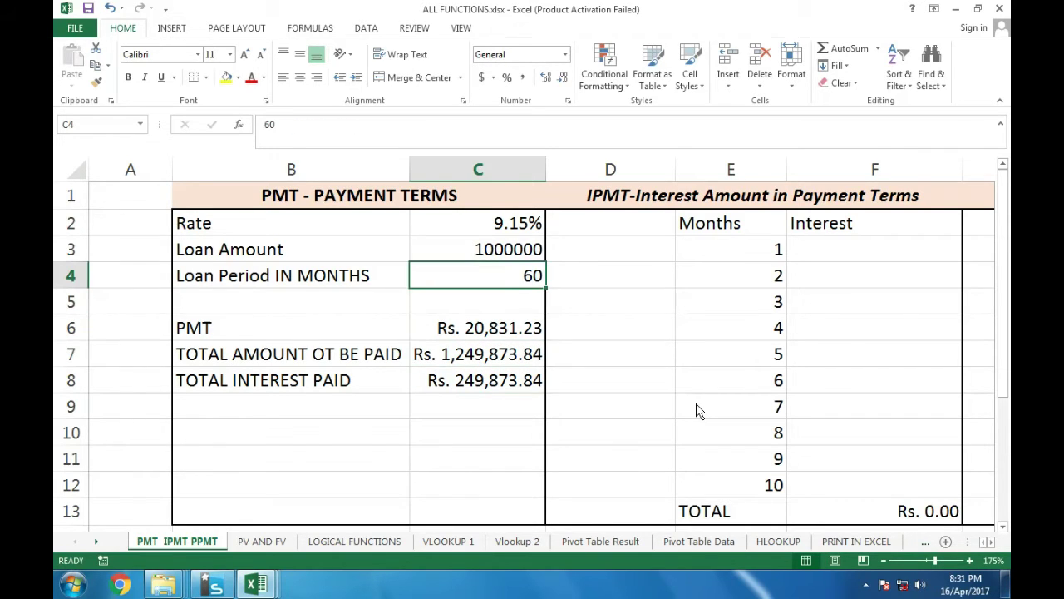
type("120")
key("Return")
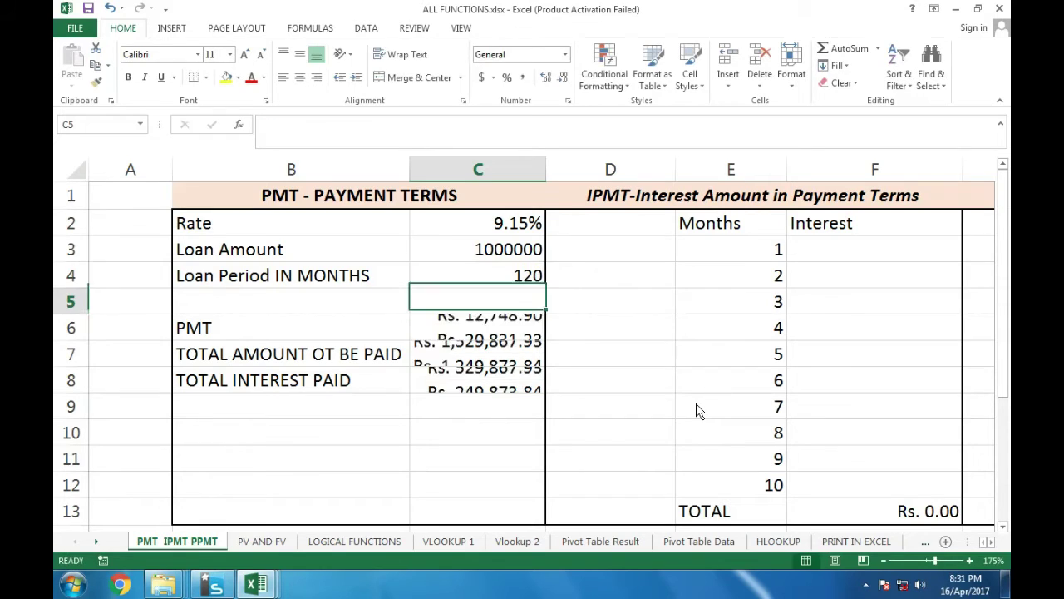
key("Up")
key("Down")
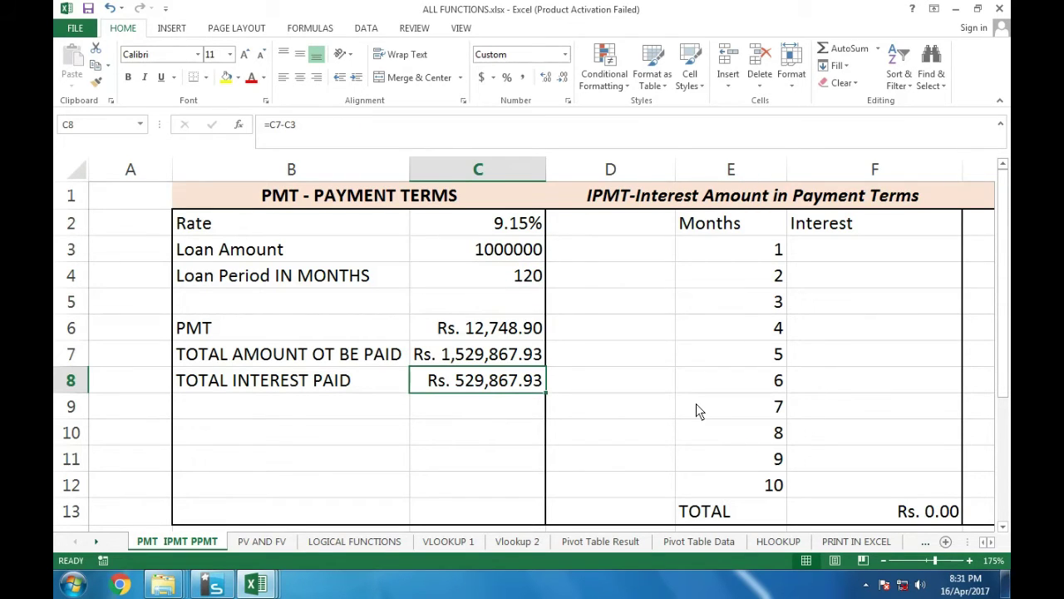
Set the loan period in C4 to 12 months and review the recalculated payment figures down to total interest in C8.
key("Up")
key("Up")
key("Up")
key("Up")
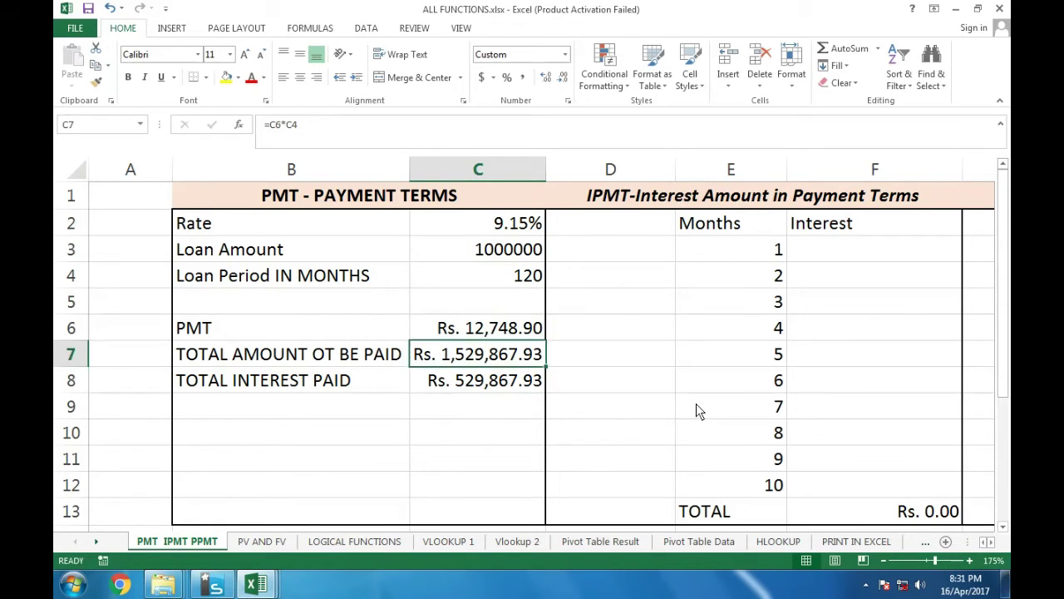
type("1")
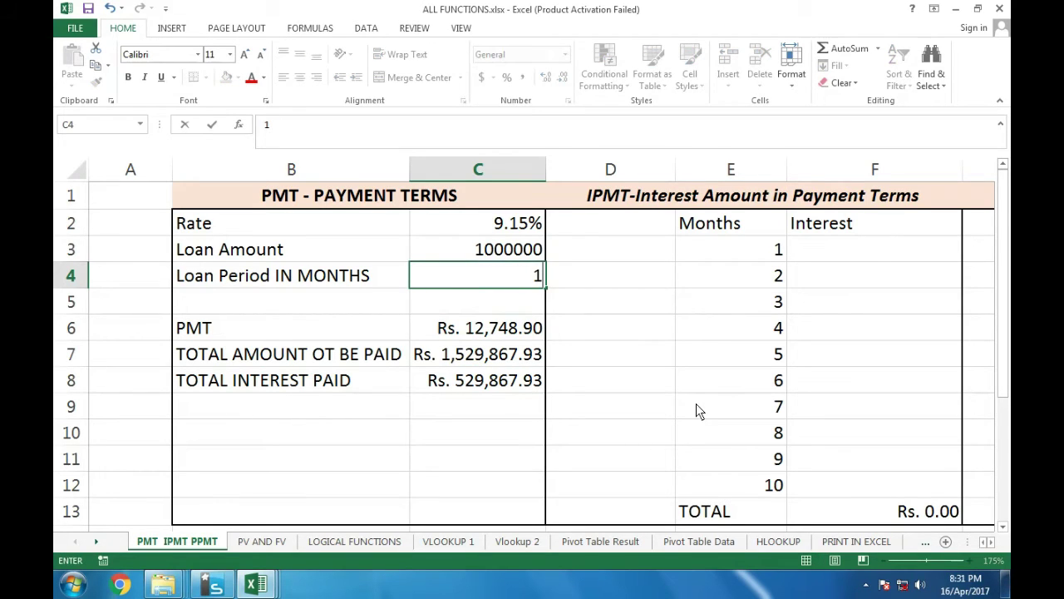
type("2")
key("Return")
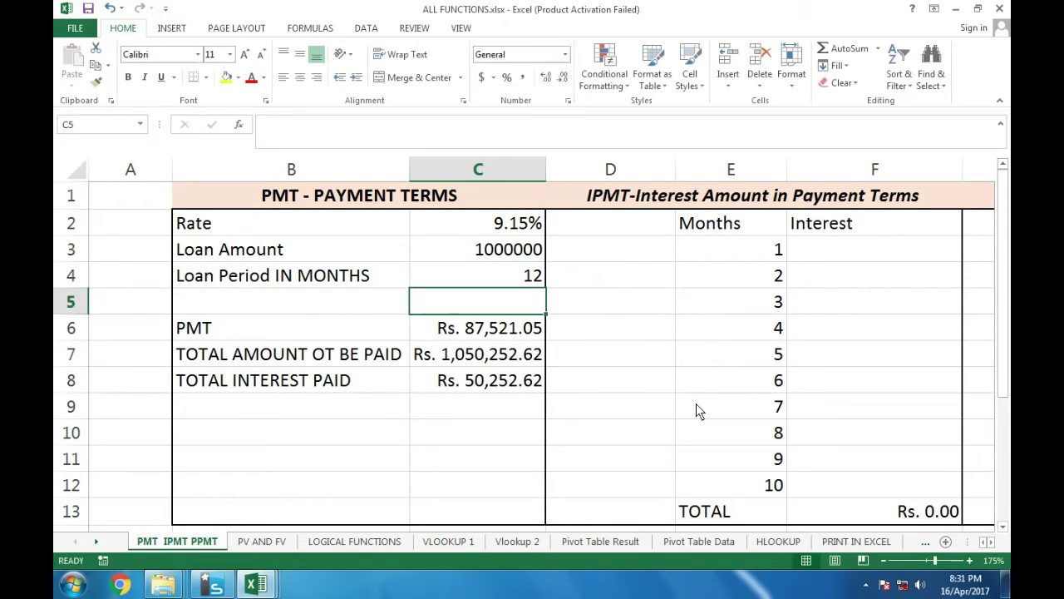
key("Up")
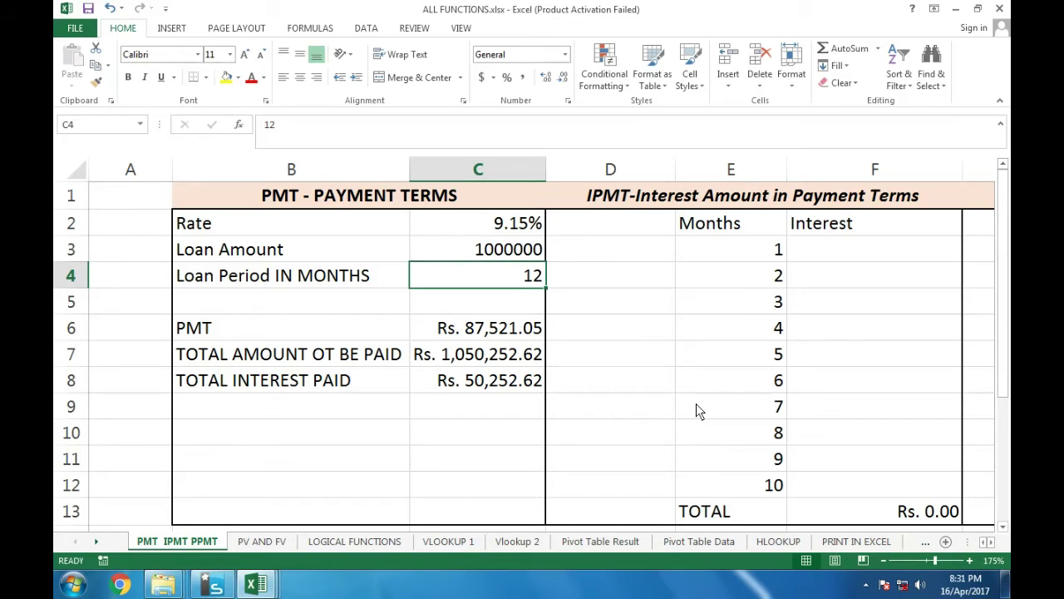
key("Down")
key("Down")
key("Down")
key("Down")
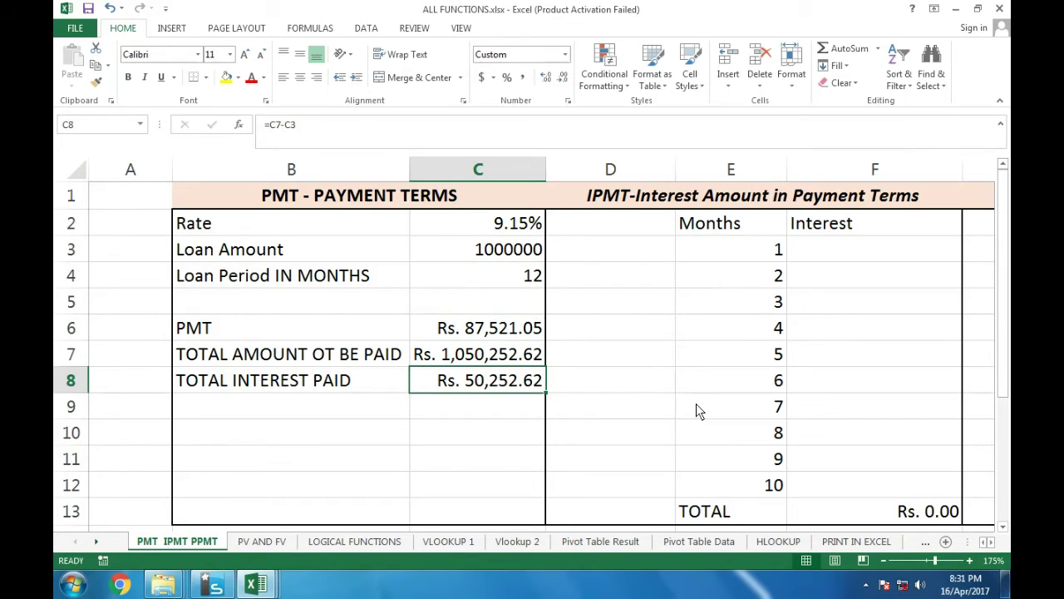
Review the payment, total amount payable and total interest in C6 to C8 for the 12-month loan period.
key("Up")
key("Up")
key("Up")
key("Up")
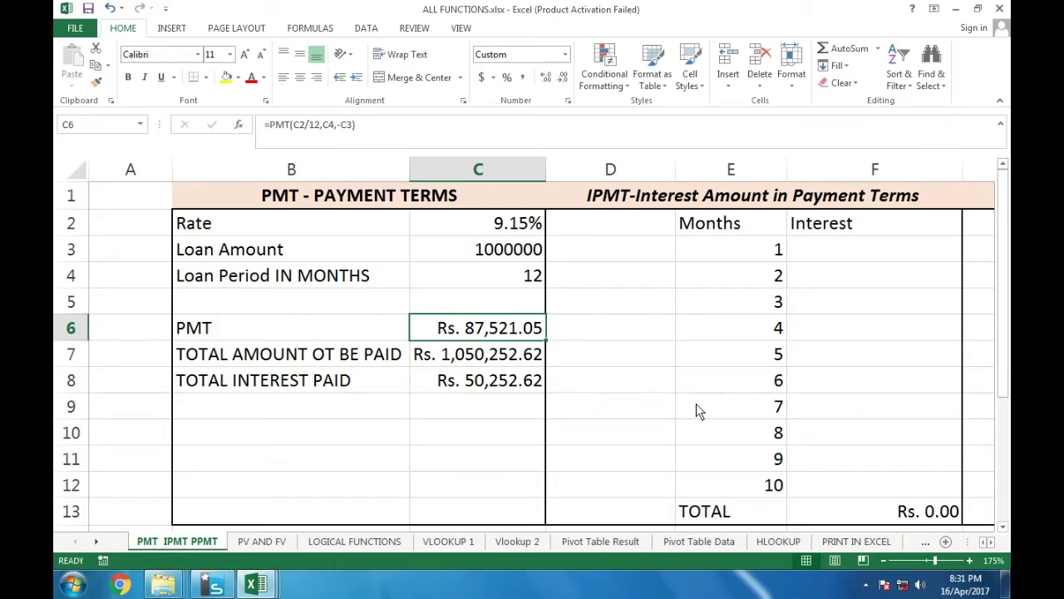
key("Down")
key("Down")
key("Down")
key("Down")
Set the loan period in C4 to 10 months and go to the recalculated payment in C6.
key("Up")
key("Up")
key("Up")
key("Up")
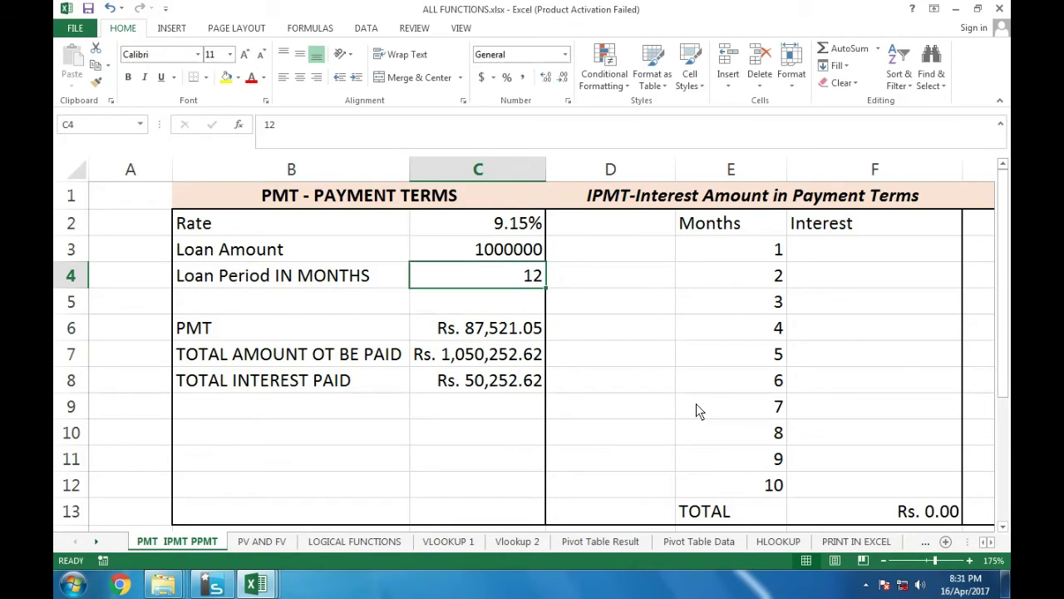
type("10")
key("Return")
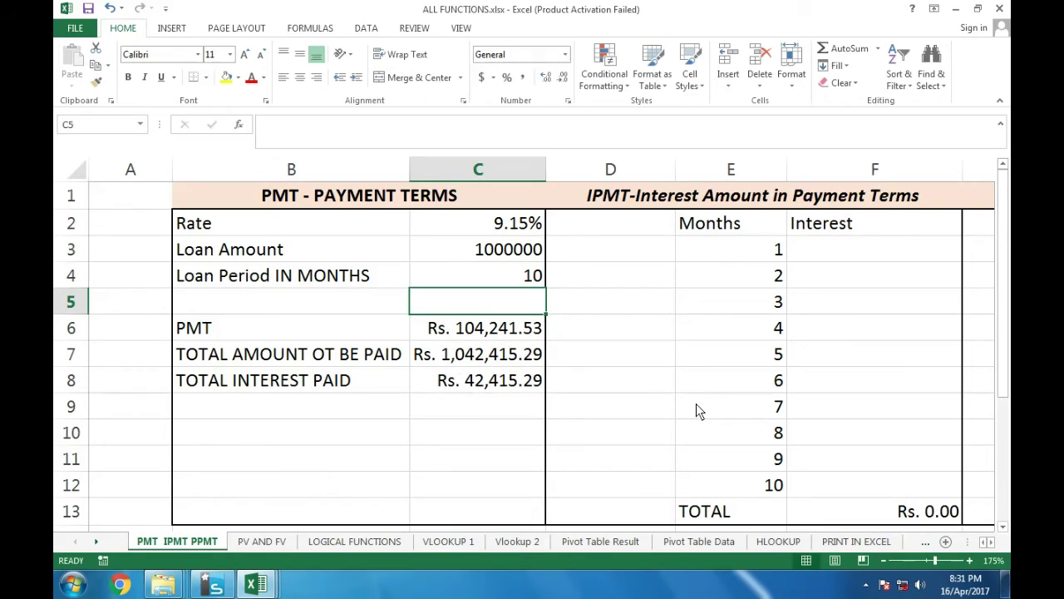
key("Down")
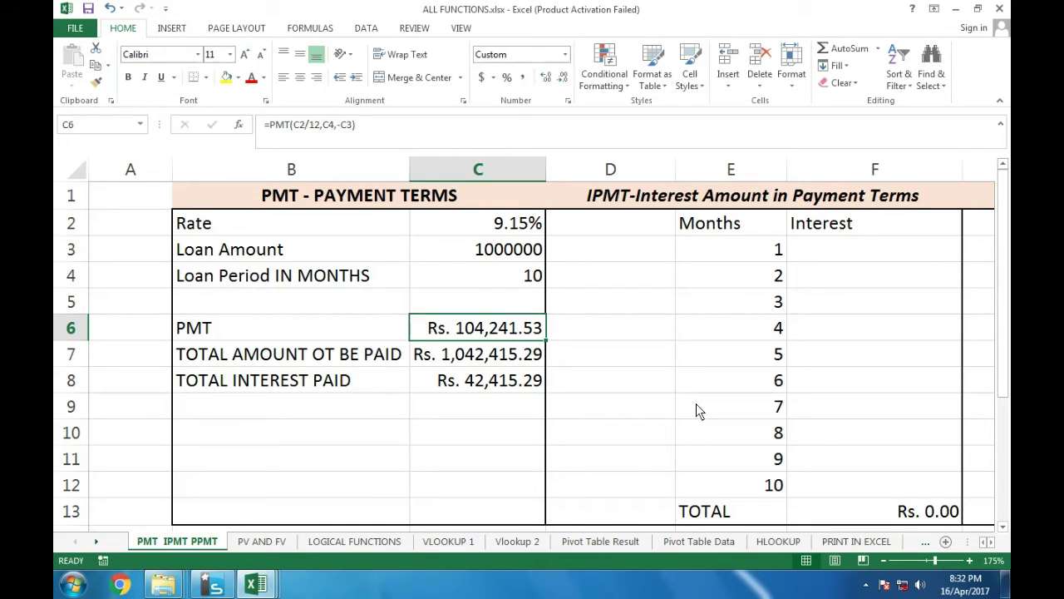
Compare the loan amount in C3 with the payment in C6 and the total payable in C7 for the 10-month period.
key("Up")
key("Up")
key("Up")
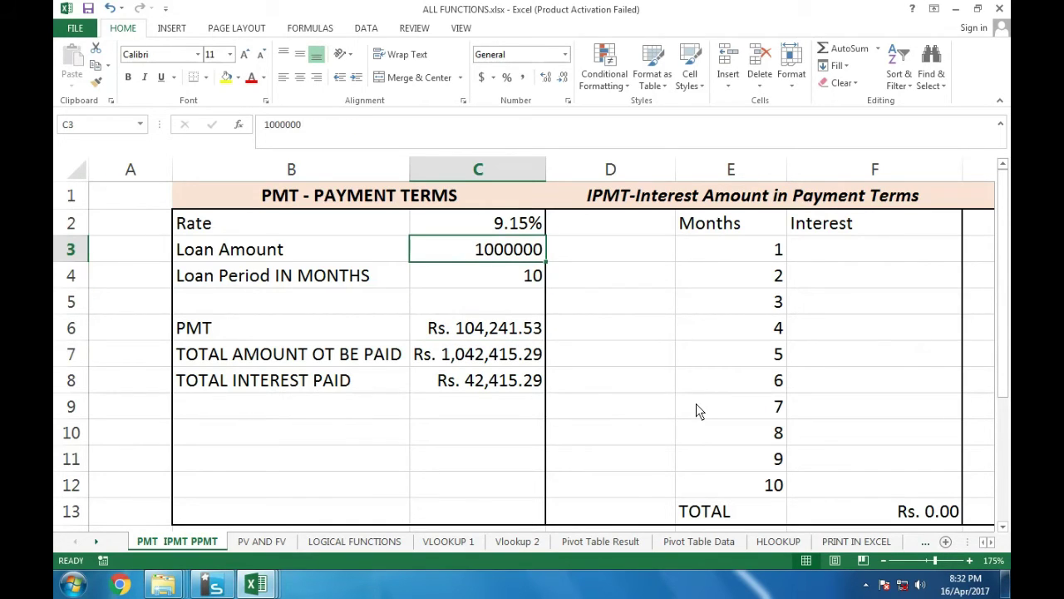
key("Down")
key("Down")
key("Down")
key("Down")
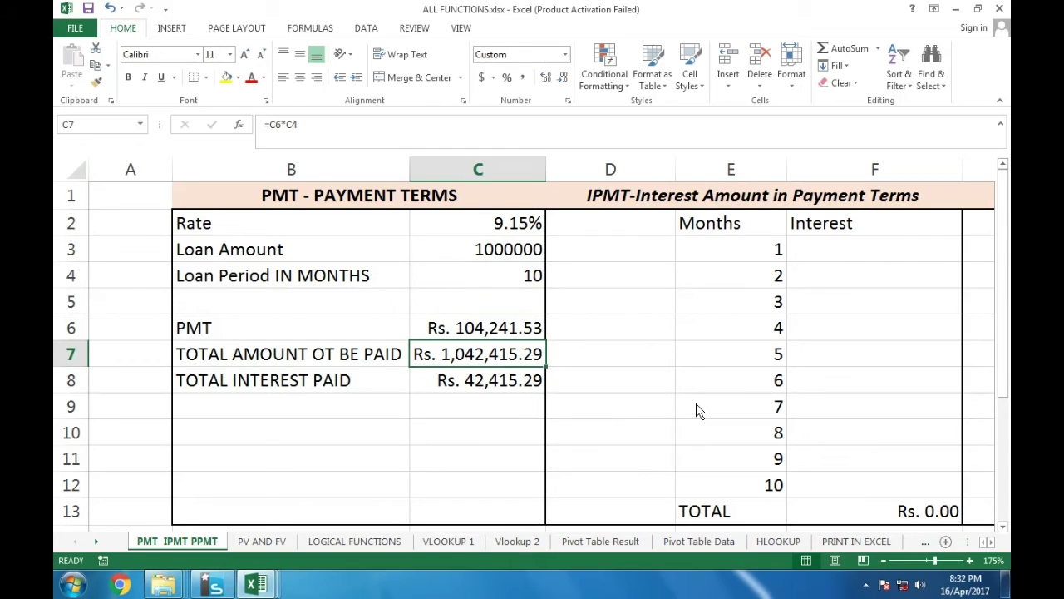
key("Up")
key("Up")
key("Up")
key("Up")
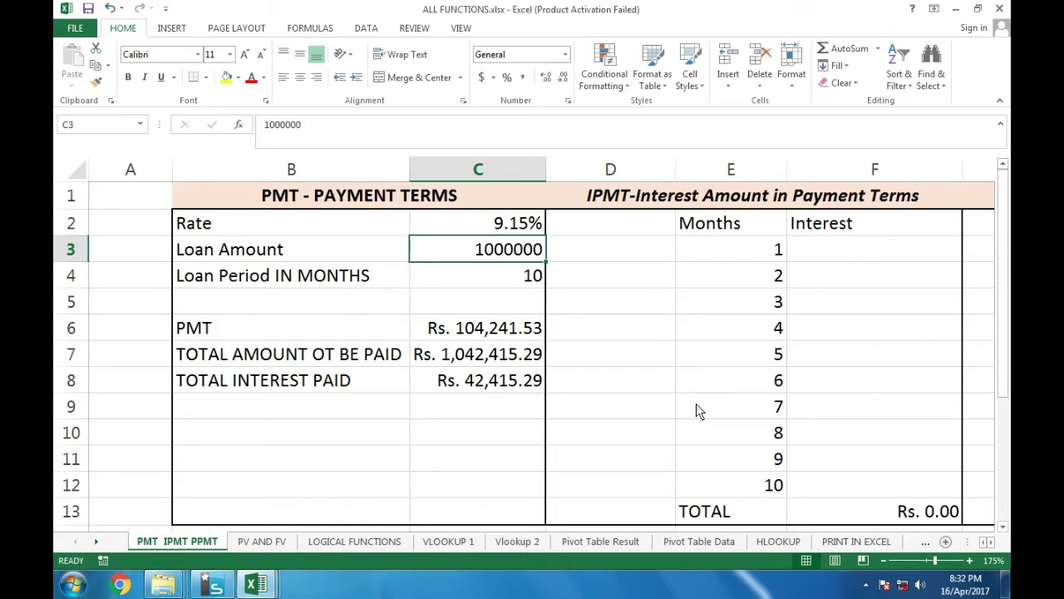
key("Down")
key("Down")
key("Down")
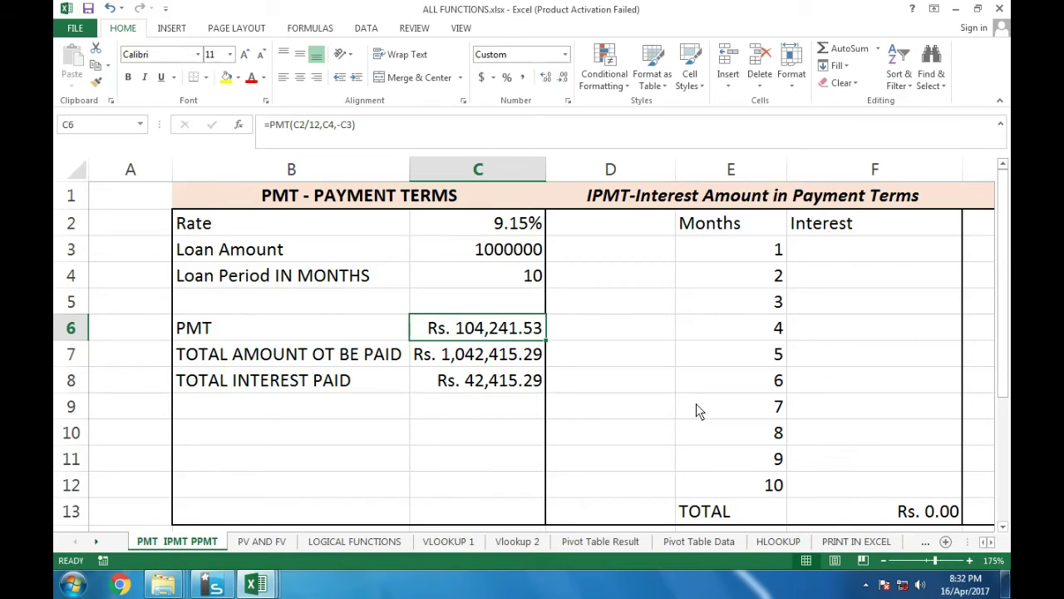
Bring the monthly payment into D2 of the IPMT section by linking it to the PMT result, =C6.
key("Right")
key("Right")
key("Up")
key("Up")
key("Up")
key("Up")
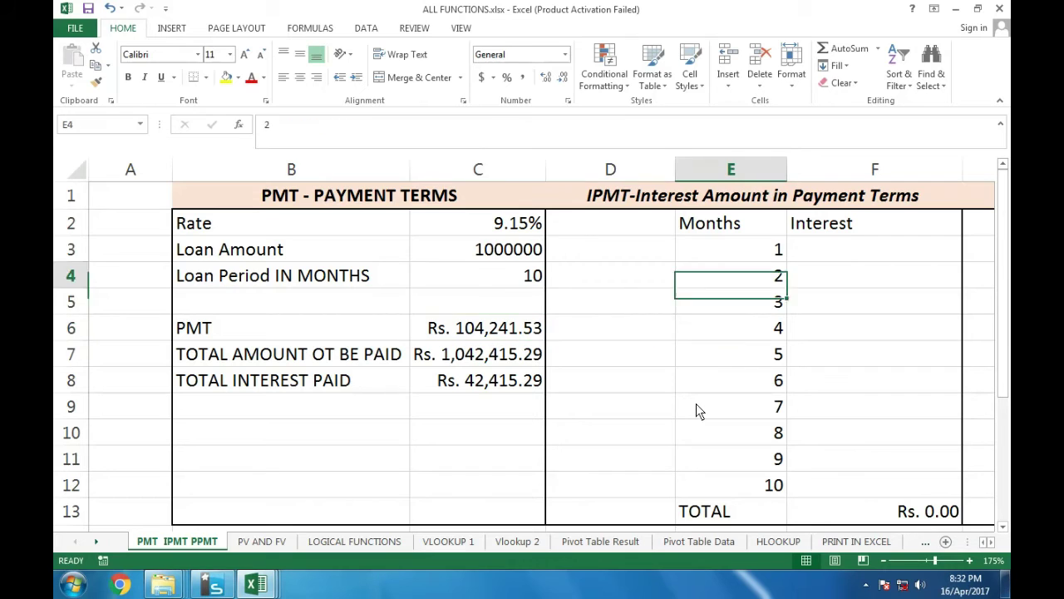
key("Right")
key("Right")
key("Left")
key("Left")
key("Left")
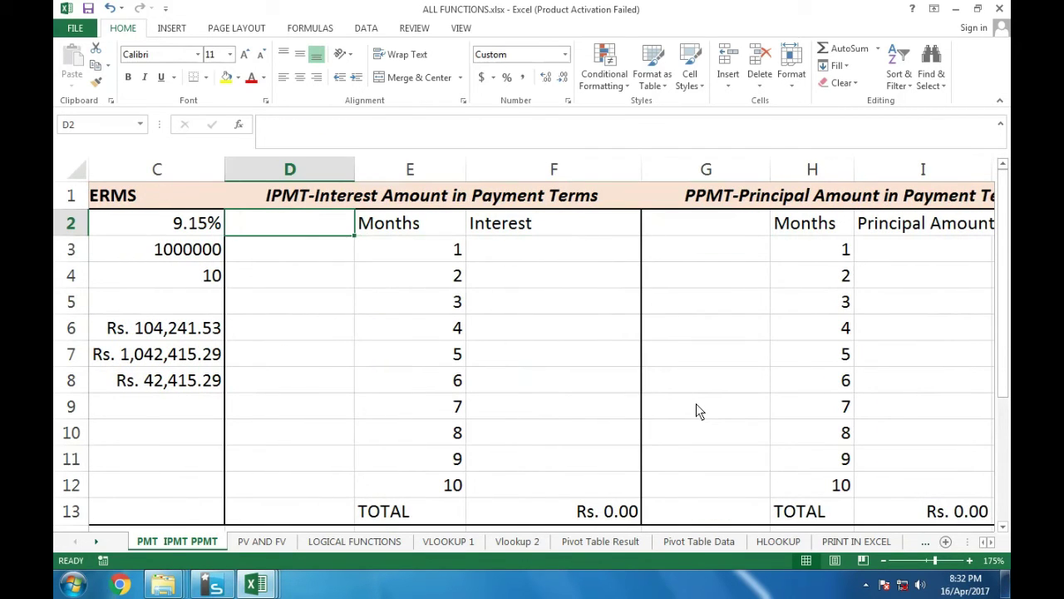
type("=")
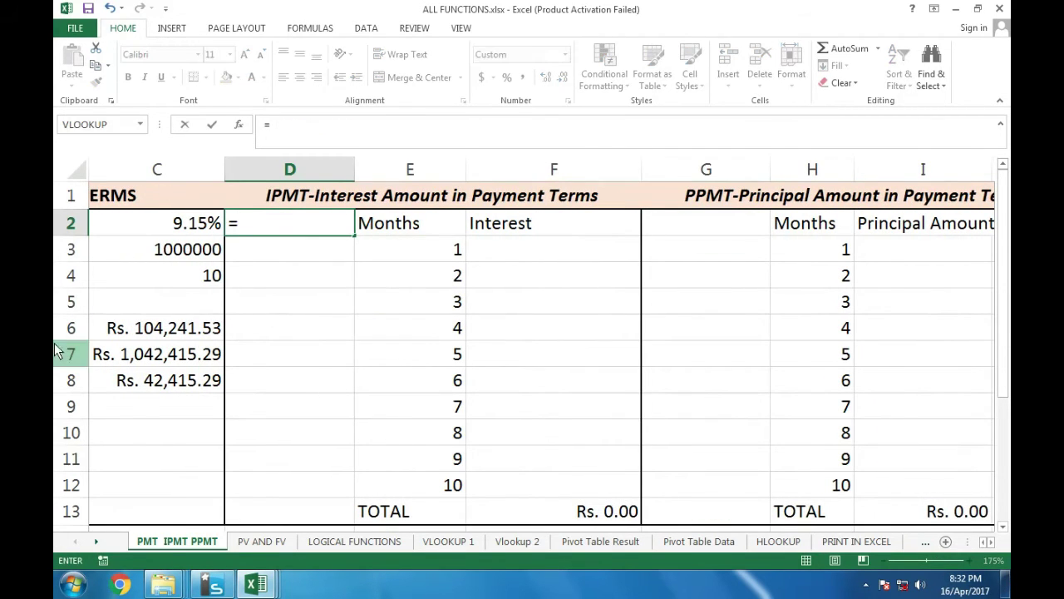
left_click(199, 332)
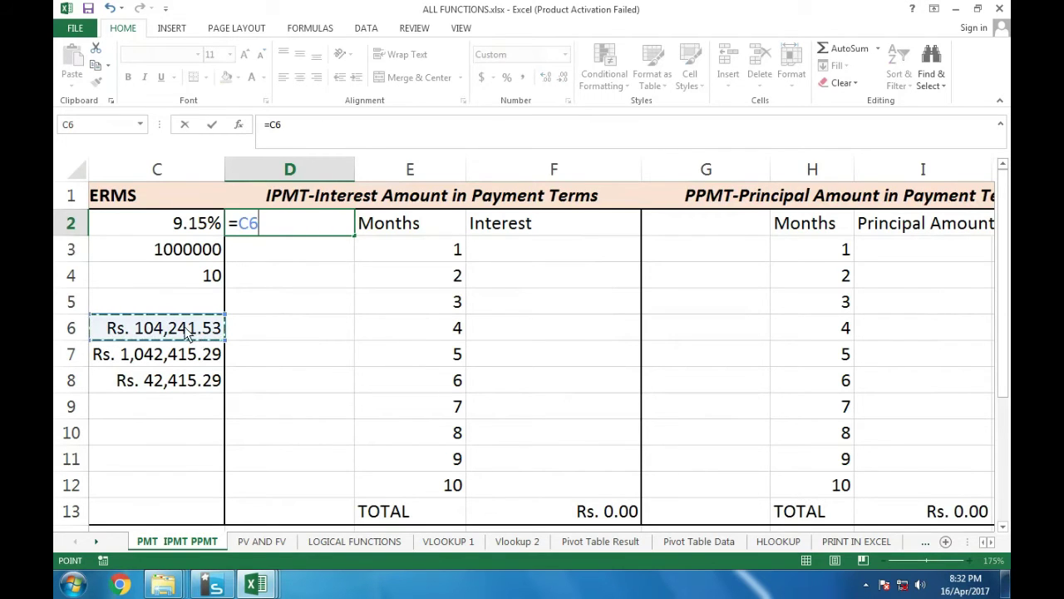
key("Return")
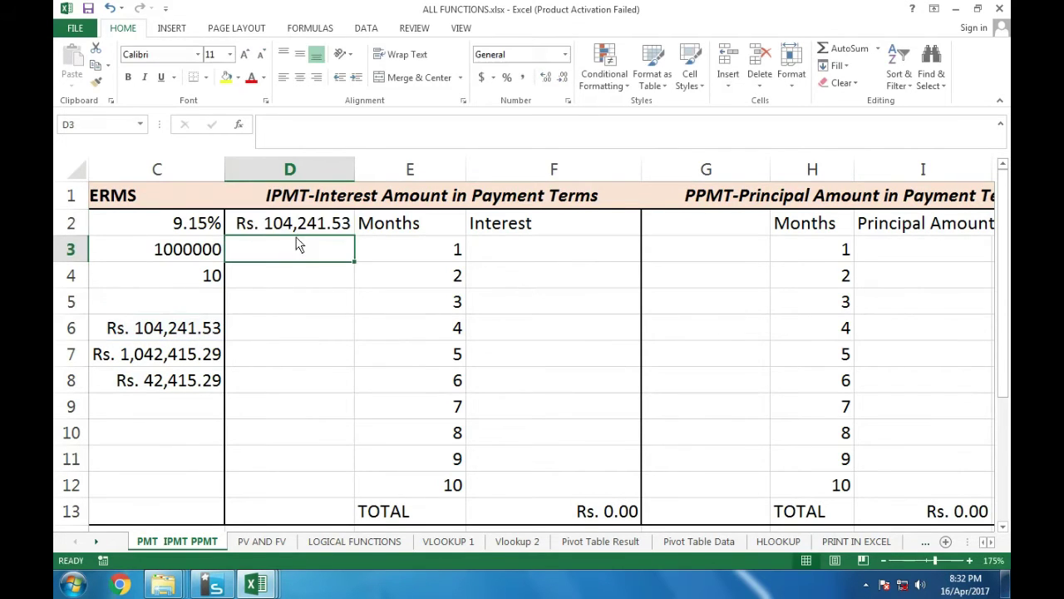
Look over the linked payment in D2, the empty interest cell F3 and the month numbers in E3:E12.
left_click(306, 233)
left_click(499, 250)
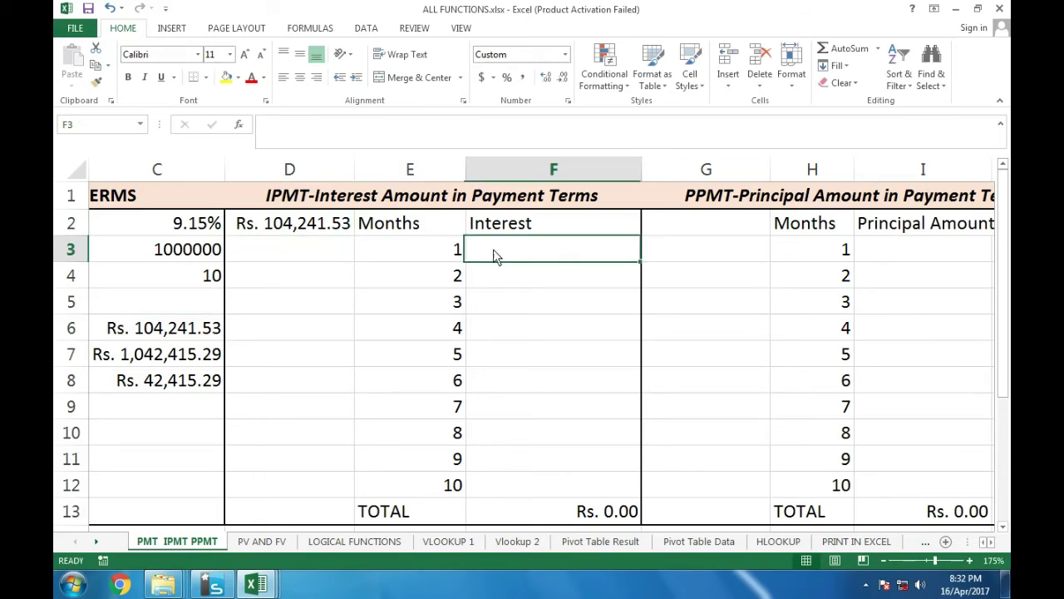
left_click(437, 255)
left_click_drag(437, 255, 441, 486)
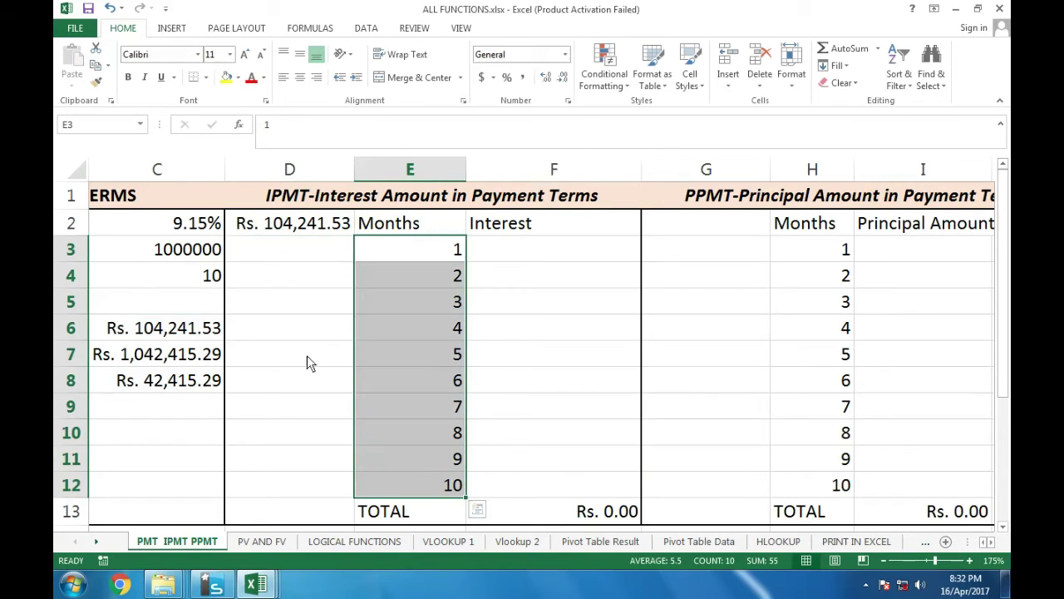
left_click_drag(397, 247, 432, 485)
left_click(420, 283)
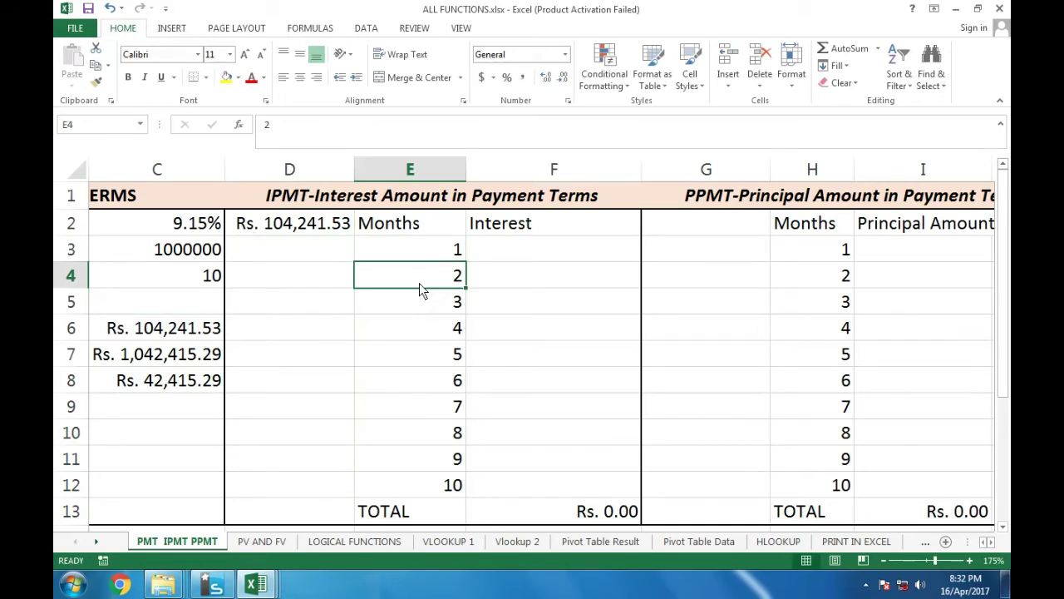
left_click(428, 309)
left_click(427, 330)
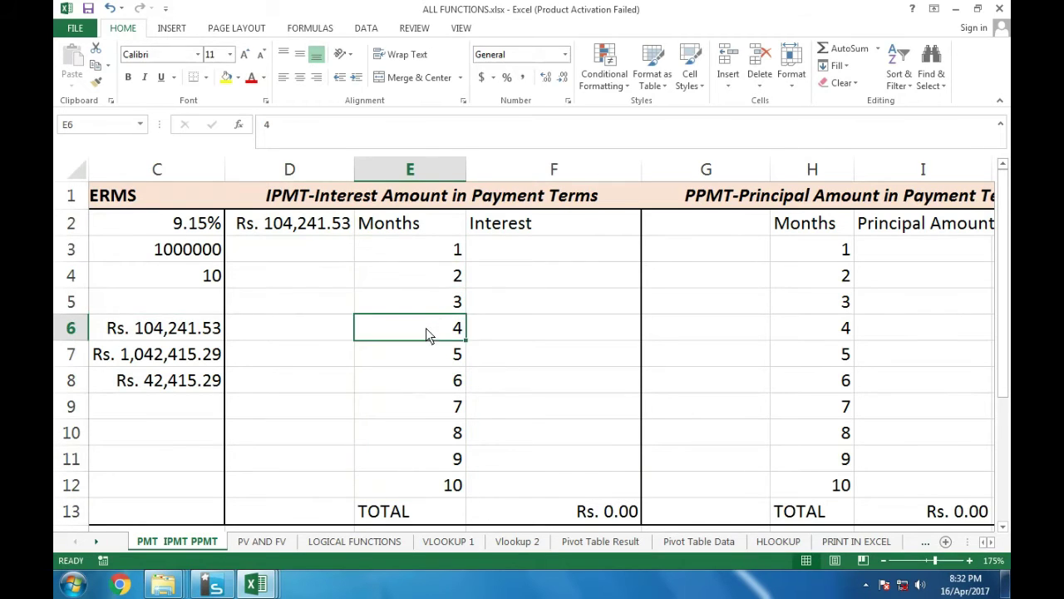
Start an IPMT formula in F3 for the first month's interest, with C2/12 as the rate.
left_click(506, 257)
type("=IM")
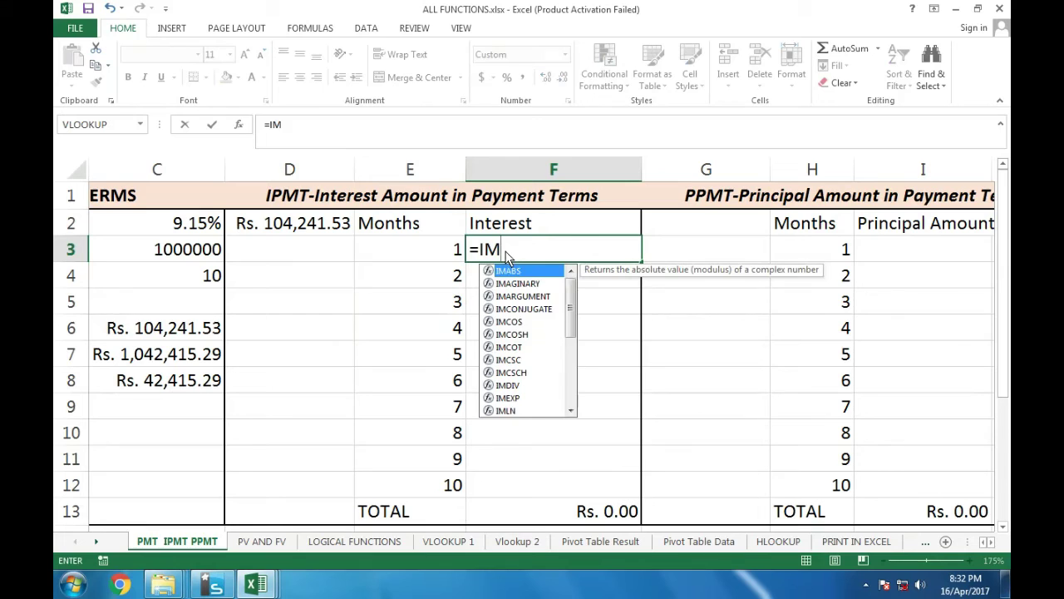
key("BackSpace")
type("M")
key("BackSpace")
type("P")
key("Tab")
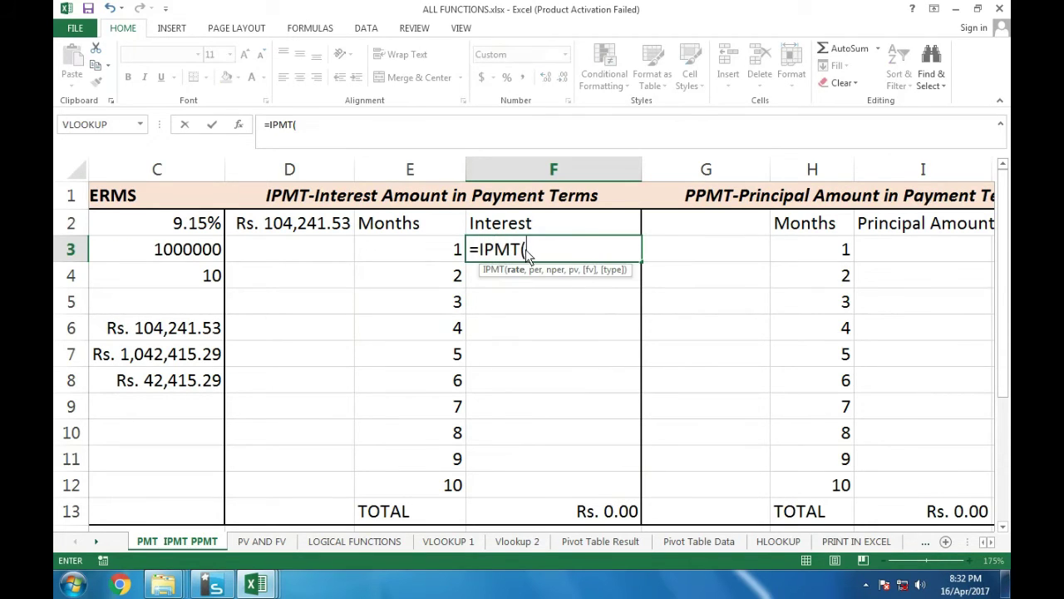
left_click(184, 232)
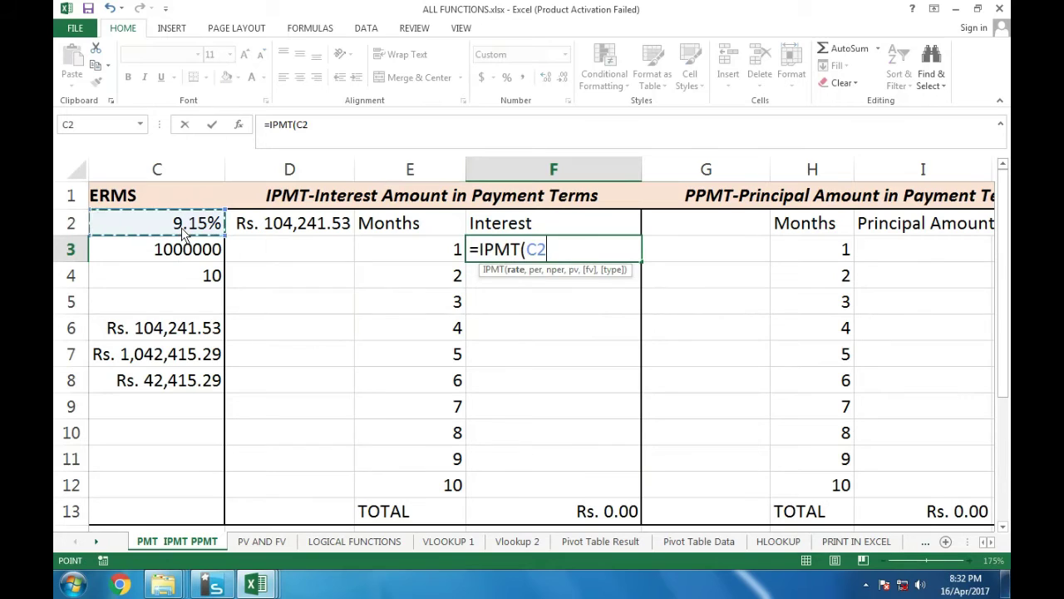
type("/12,")
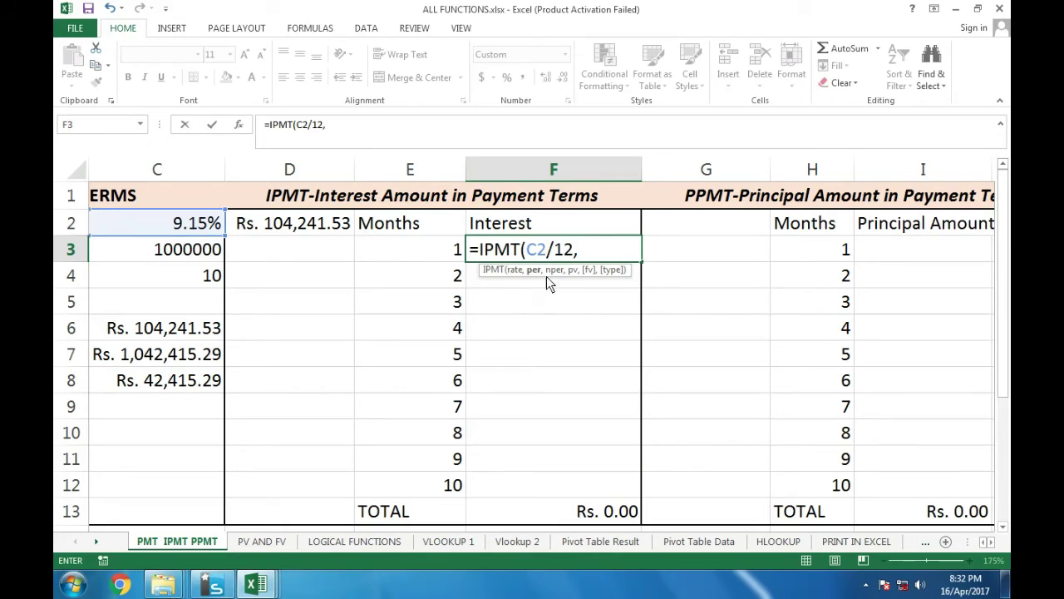
Add month cell E3 as the period in the IPMT formula and make the rate reference absolute as $C$2.
left_click(426, 252)
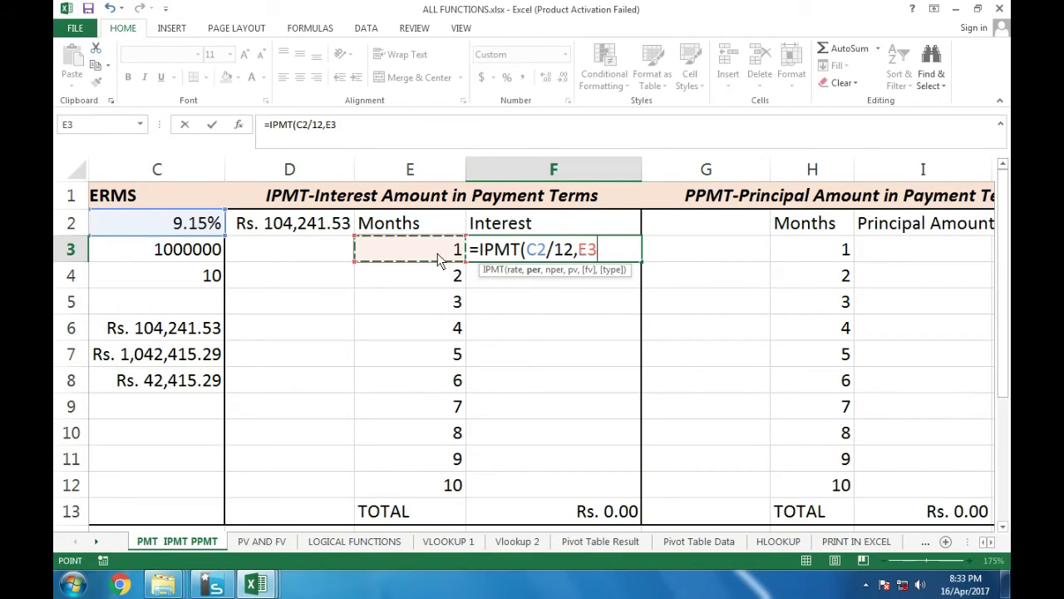
left_click(540, 251)
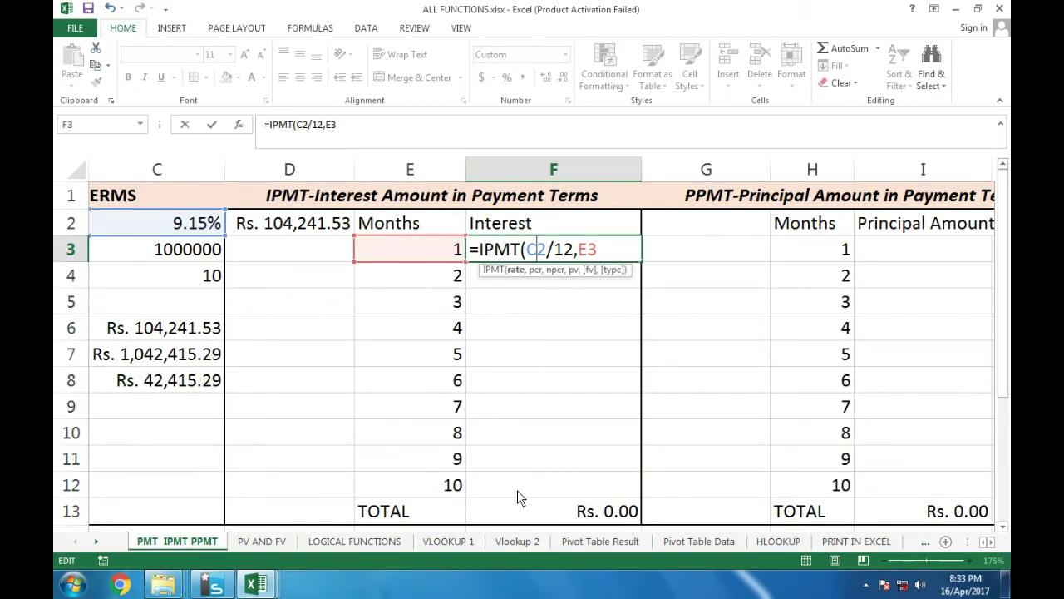
key("F4")
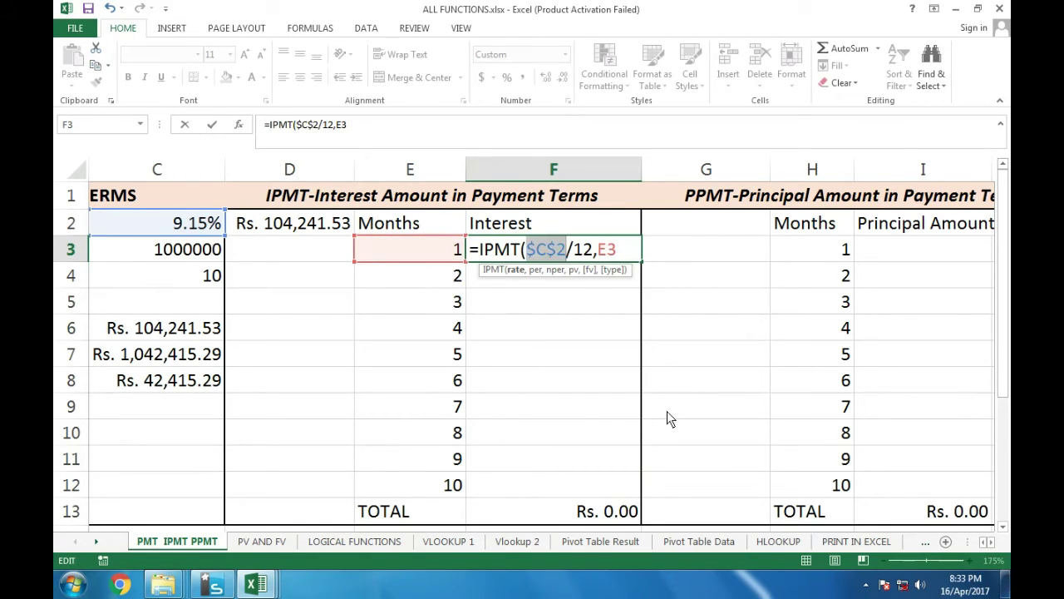
left_click(618, 253)
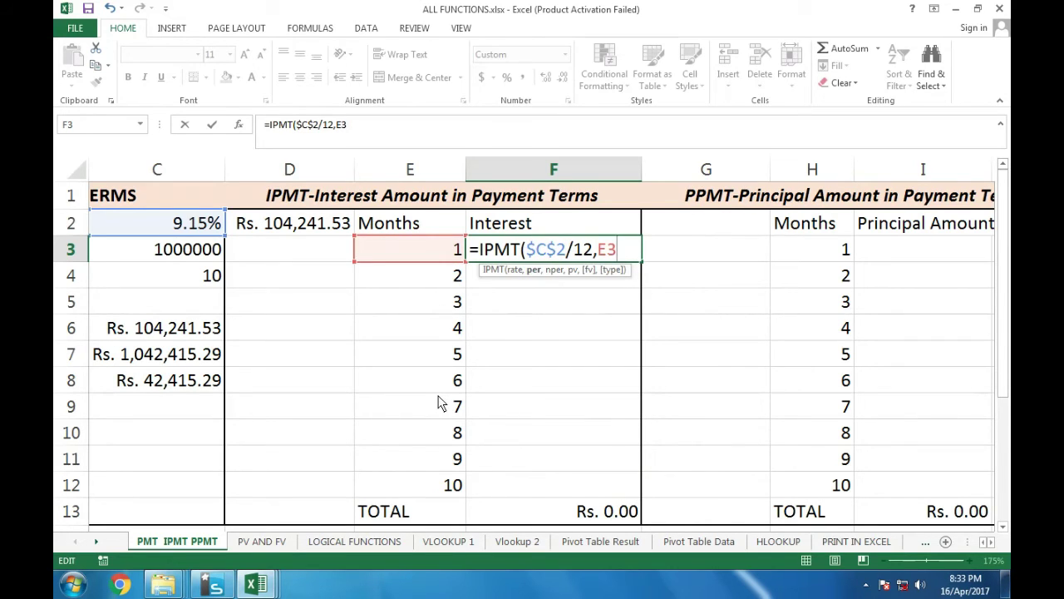
Complete the IPMT formula in F3 with $C$4 as the number of periods and -$C$3 as the present value.
type(",")
left_click(186, 281)
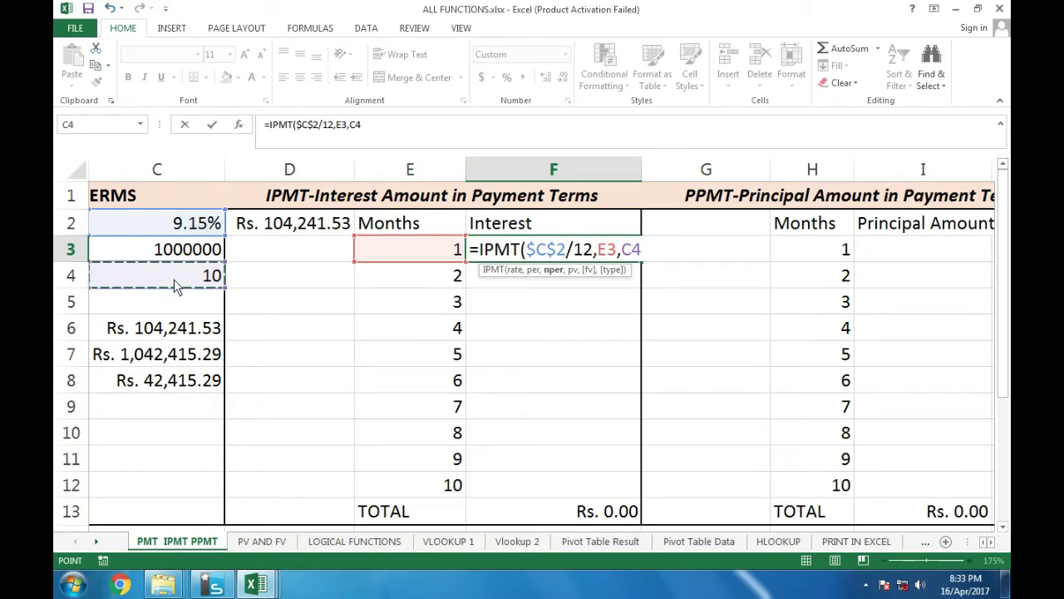
key("F4")
type(",")
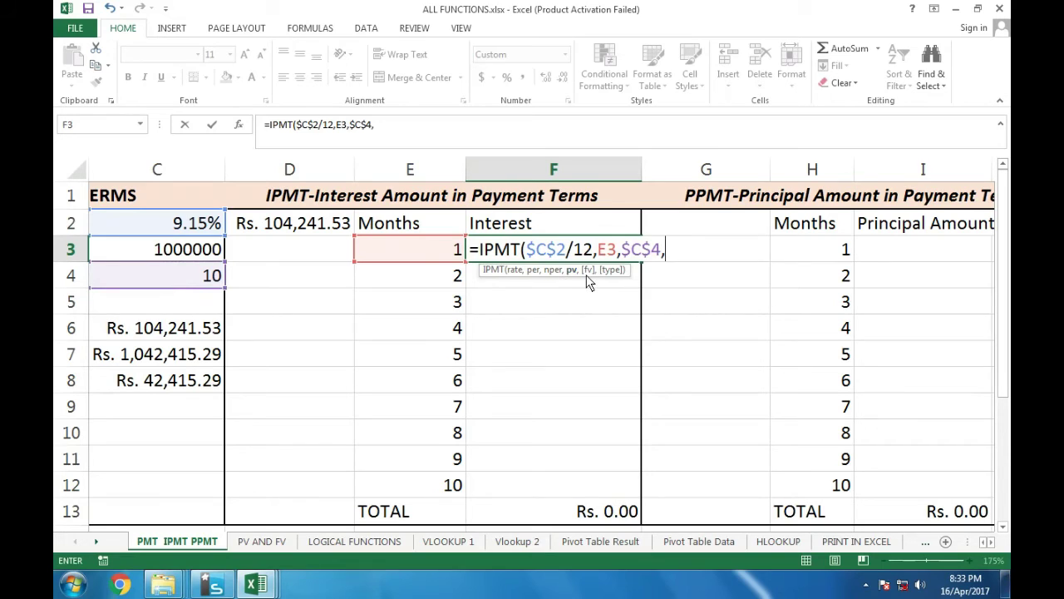
type("-")
left_click(215, 253)
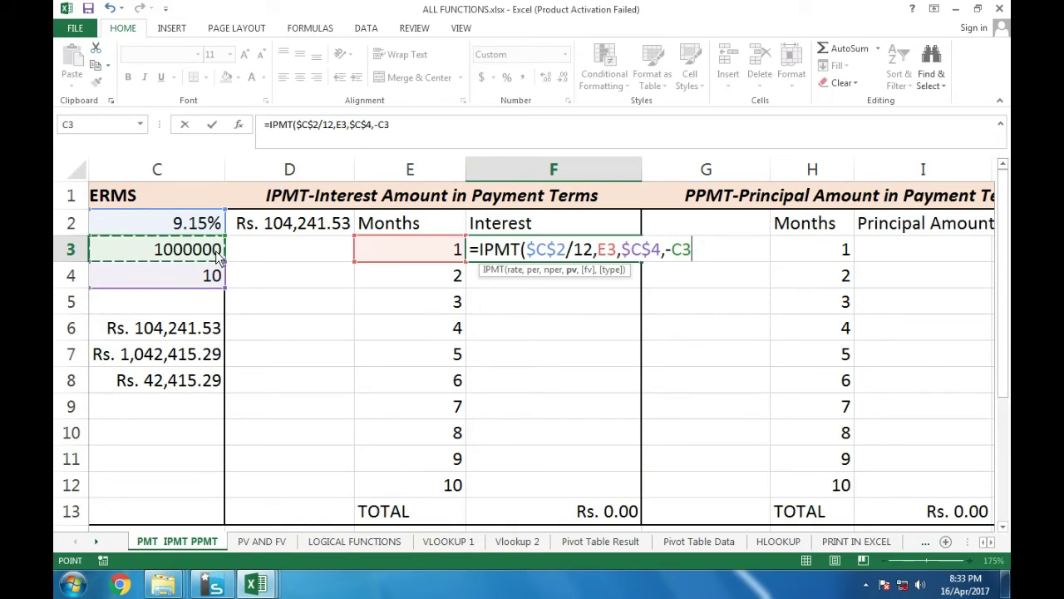
key("F4")
type(")")
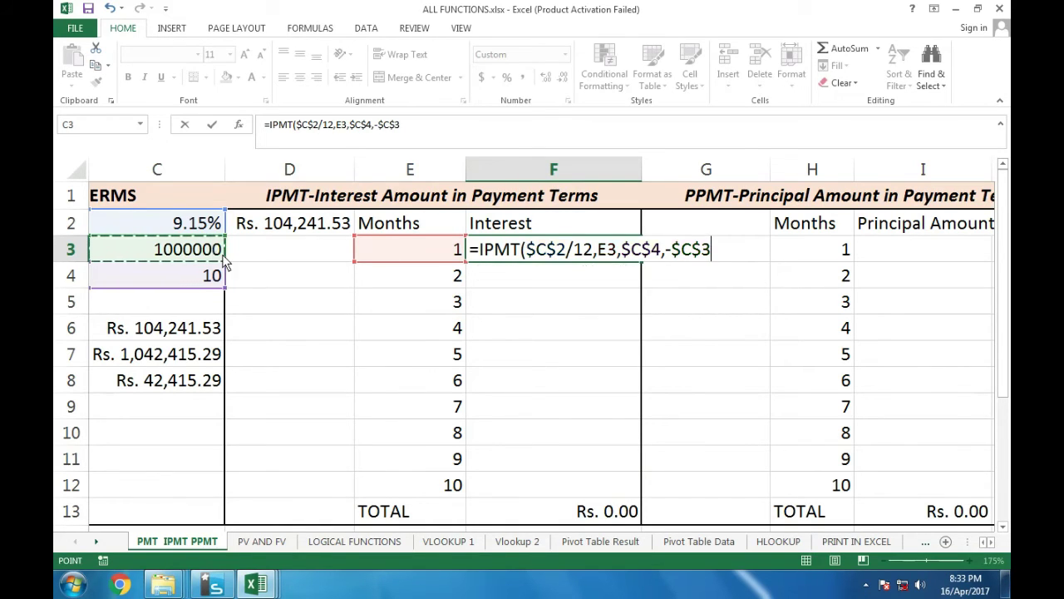
key("Return")
Copy the IPMT formula from F3 down to F12 and check the interest total in F13 against C8.
left_click(612, 260)
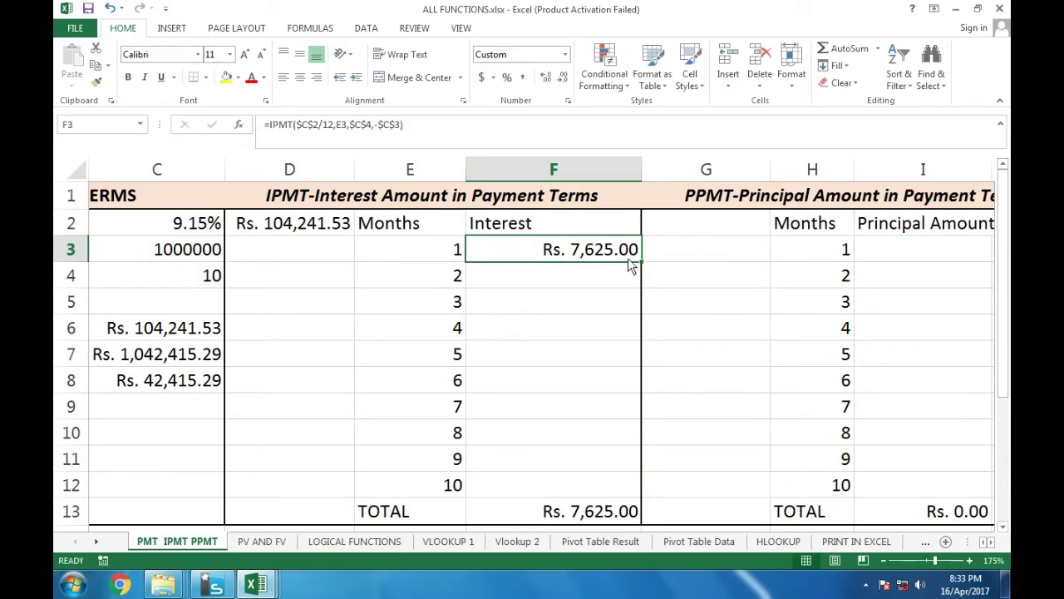
left_click_drag(642, 264, 625, 490)
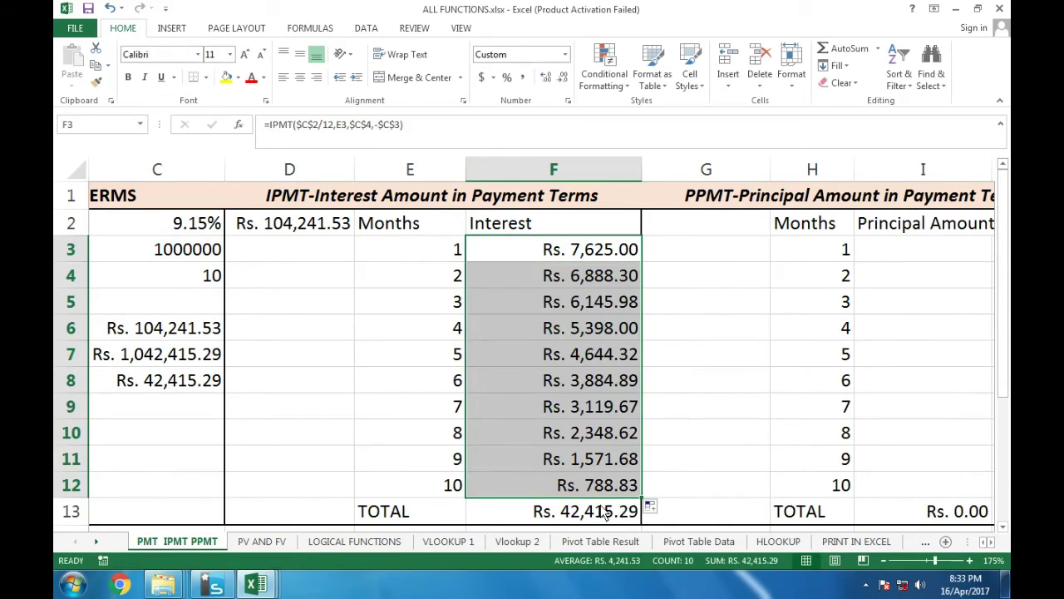
left_click(628, 509)
left_click(147, 382)
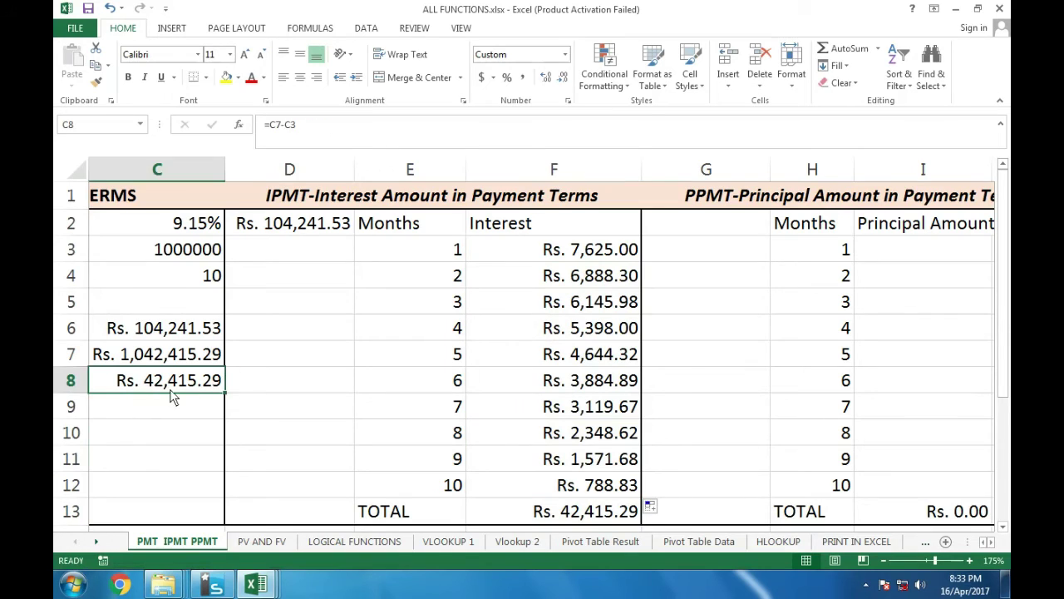
left_click(524, 507)
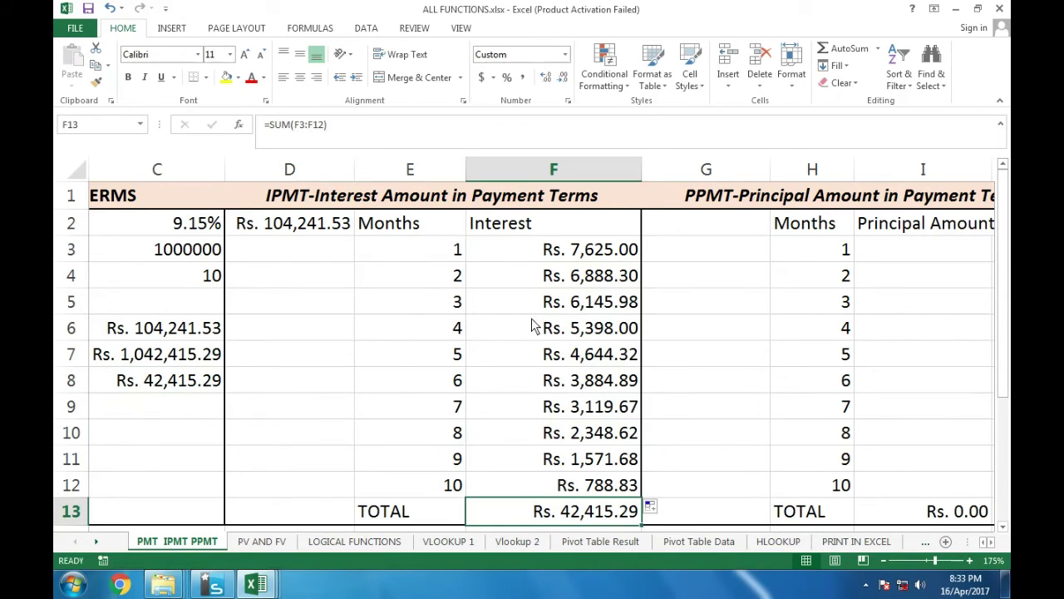
left_click_drag(549, 248, 542, 484)
left_click_drag(577, 255, 580, 486)
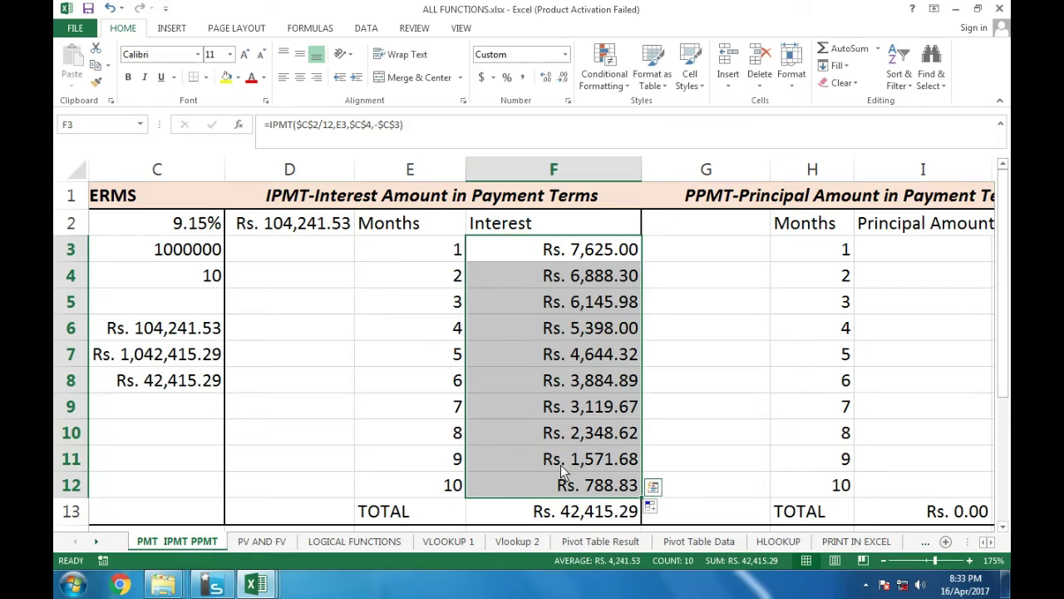
Examine the interest sums in column F for months 1 to 10, months 6 to 10, and months 9 to 10.
key("Right")
key("Right")
key("Right")
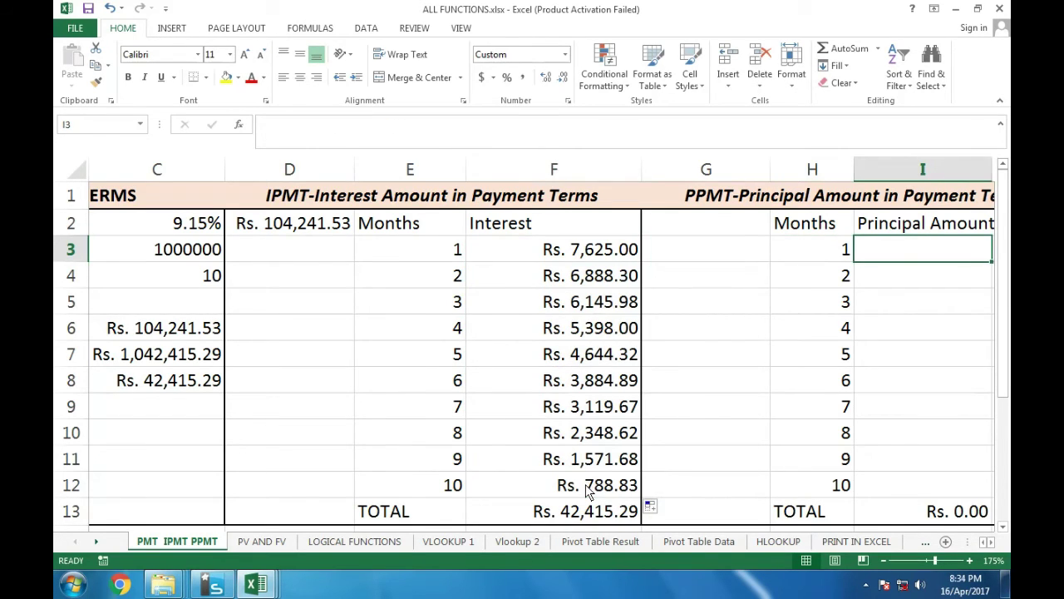
key("Right")
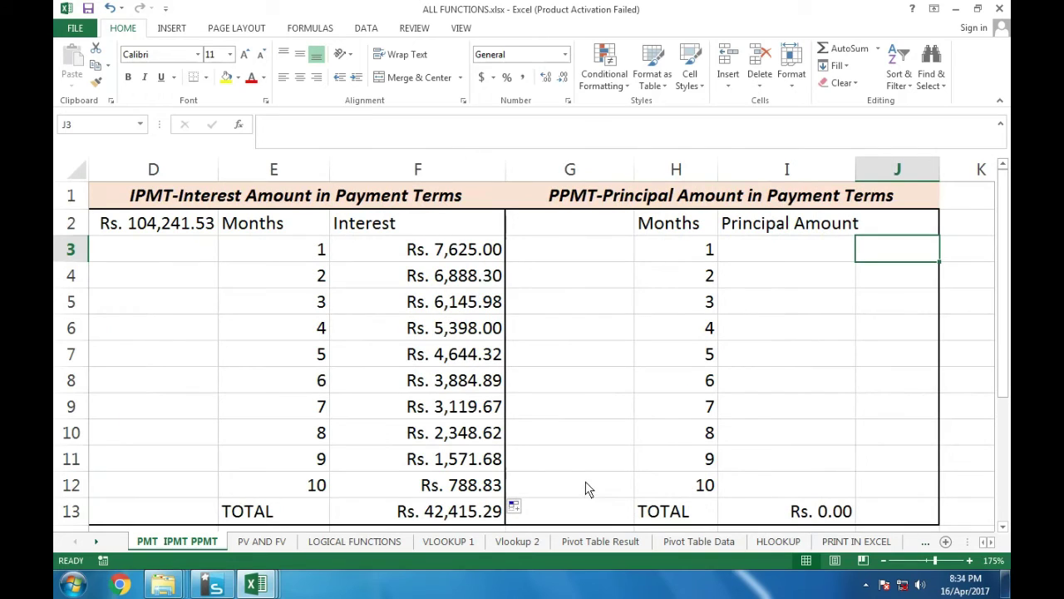
left_click_drag(432, 250, 417, 485)
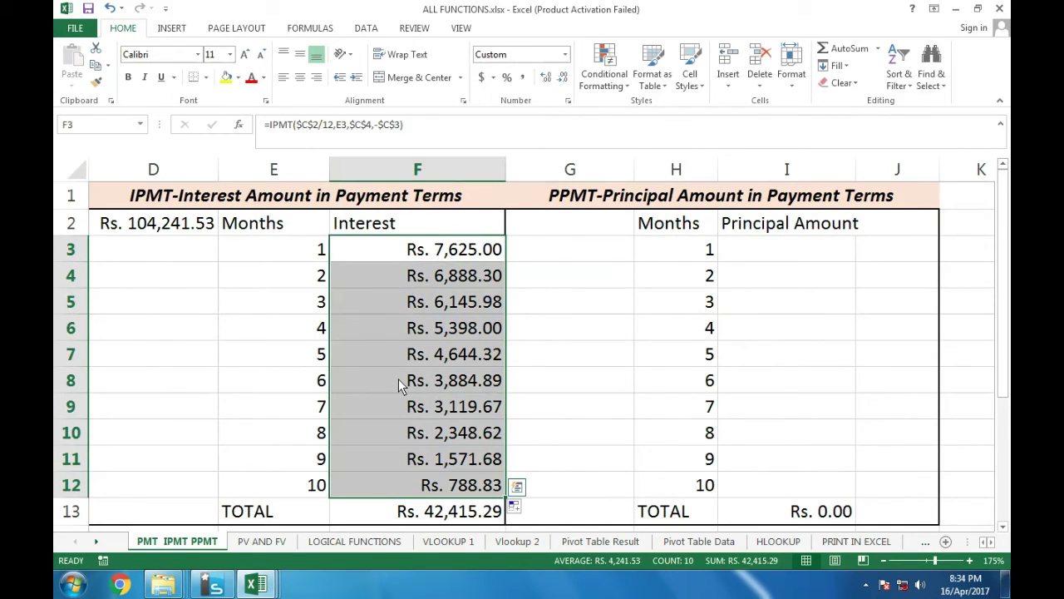
left_click_drag(400, 387, 418, 486)
left_click_drag(452, 385, 451, 485)
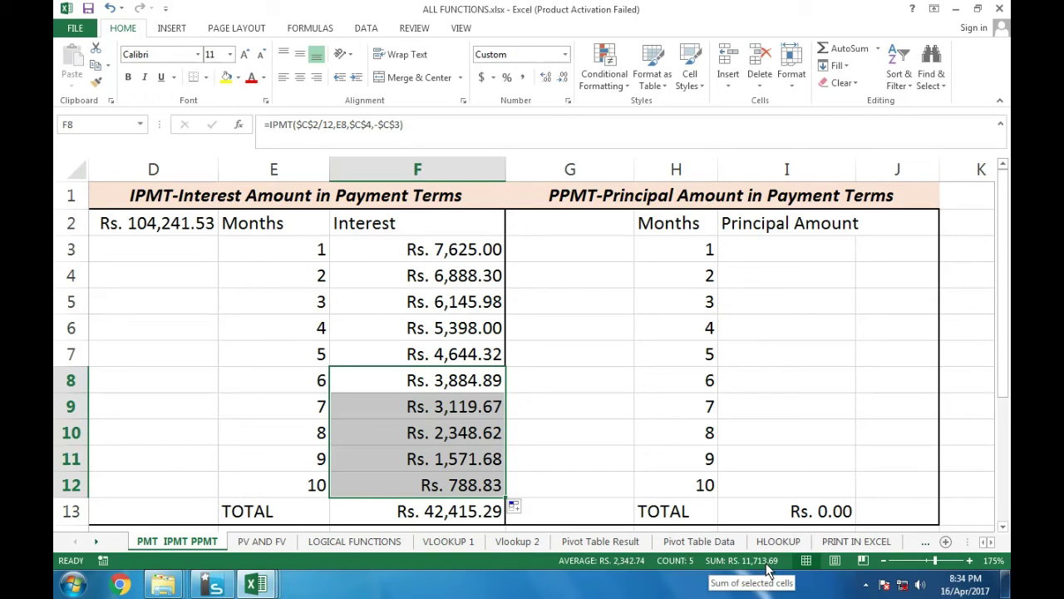
left_click_drag(410, 443, 408, 487)
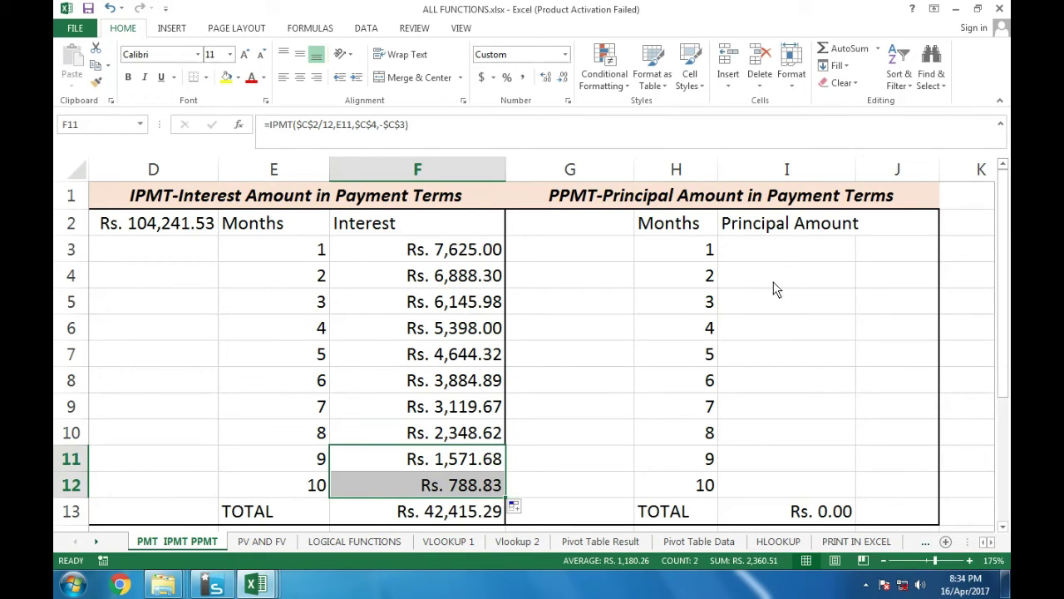
Start a PPMT formula in I3 for the first month's principal, with C2/12 as the rate.
left_click(774, 251)
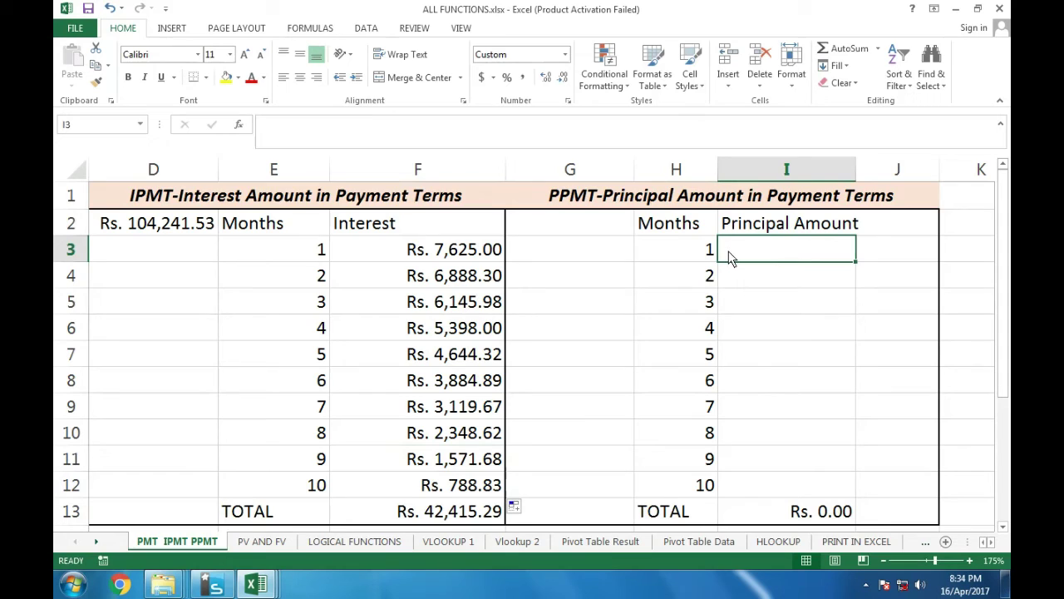
type("=P")
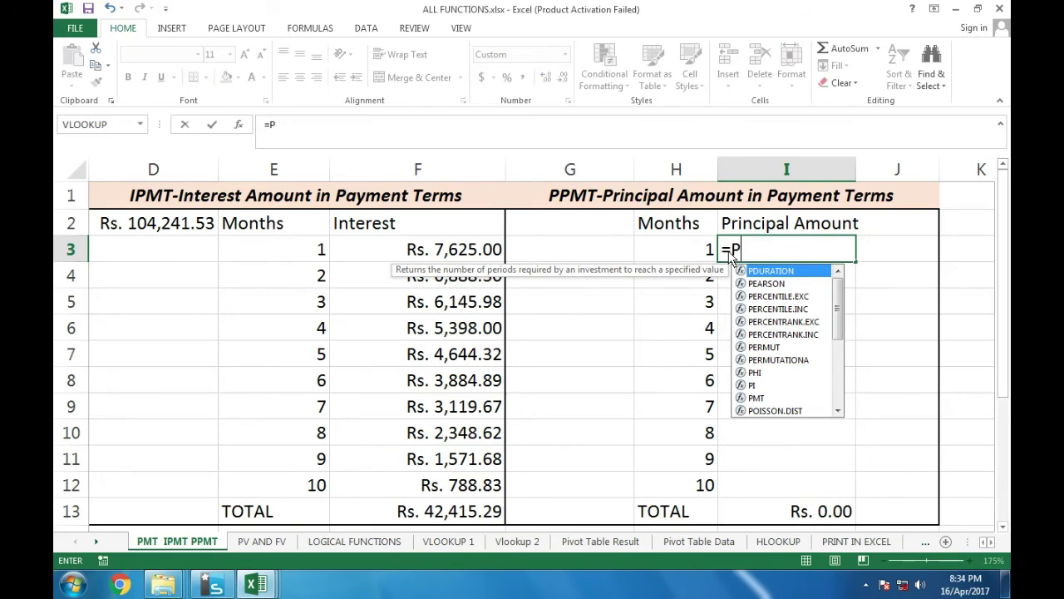
type("P")
key("Tab")
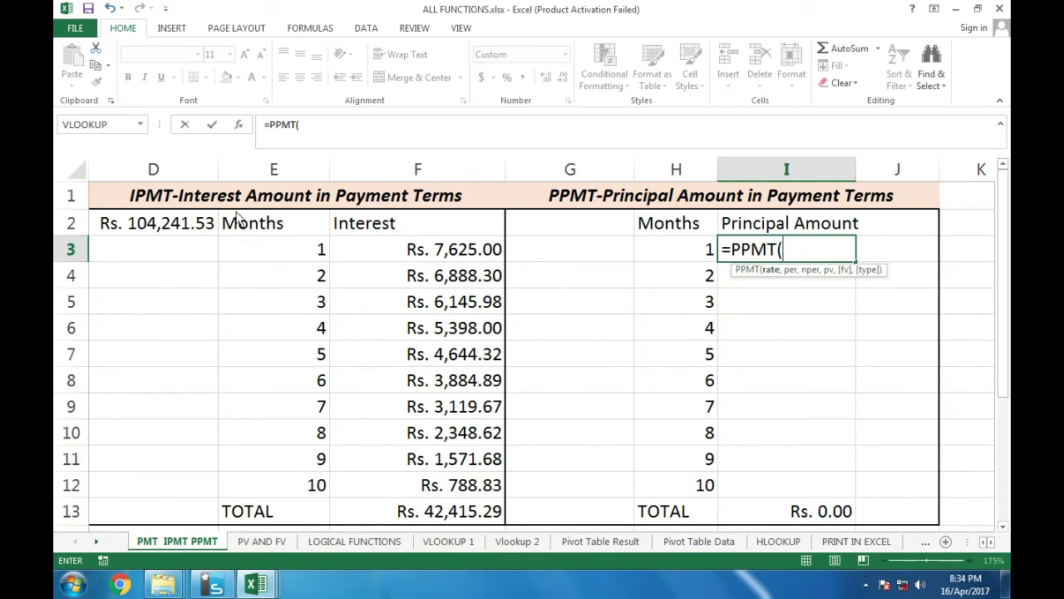
left_click(172, 222)
key("Left")
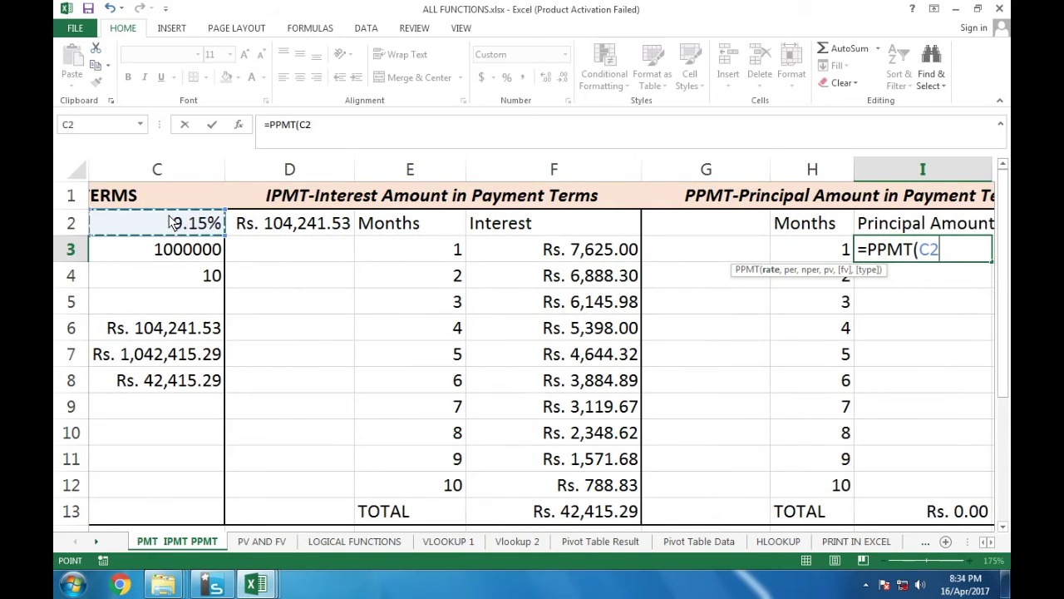
type("/12")
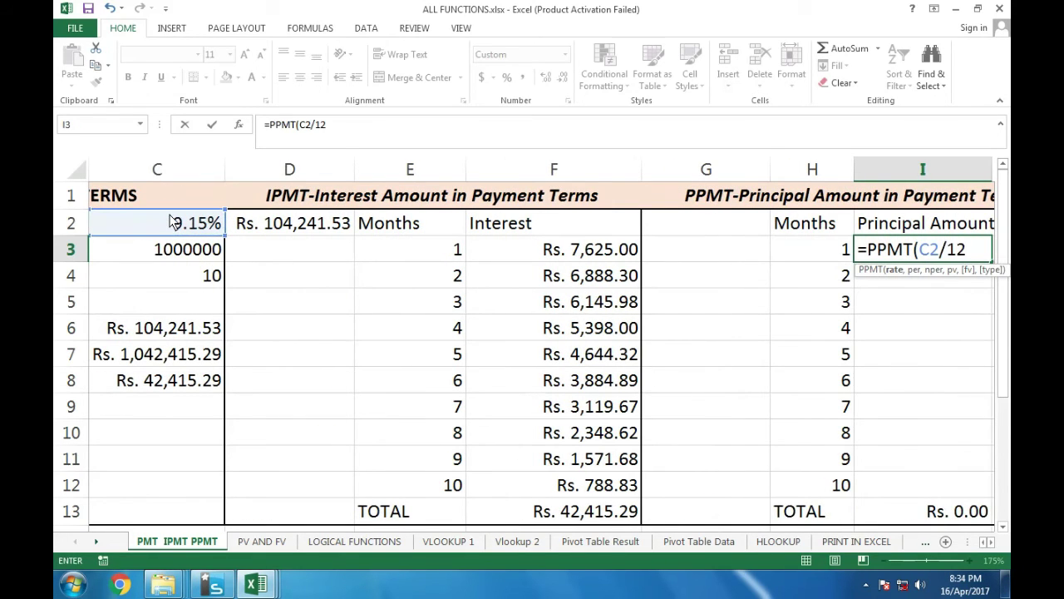
Make the rate reference in the PPMT formula absolute as $C$2 and add month cell H3 as the period.
left_click(929, 251)
key("F4")
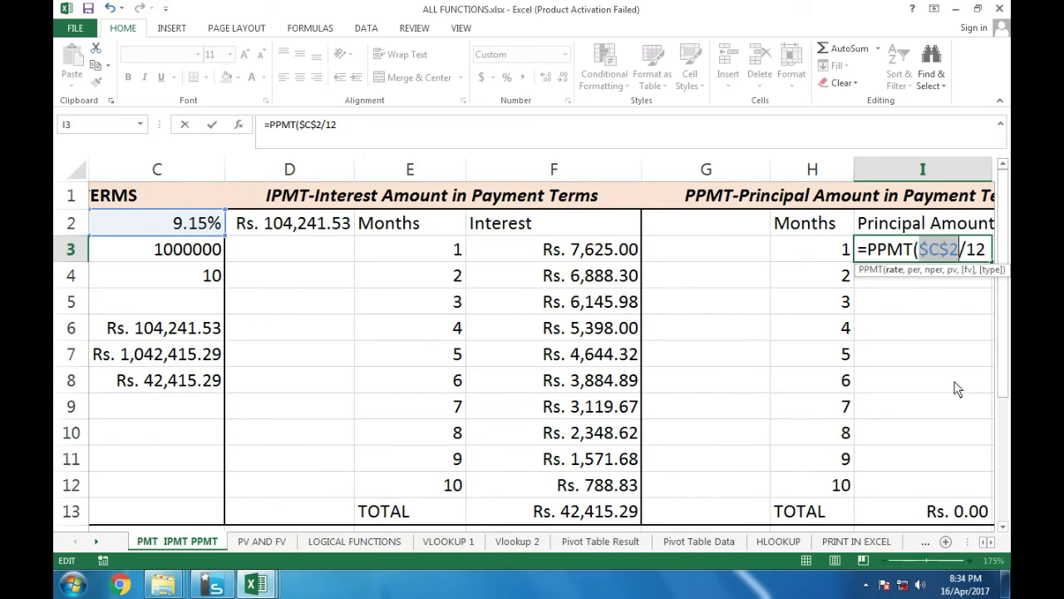
left_click(990, 542)
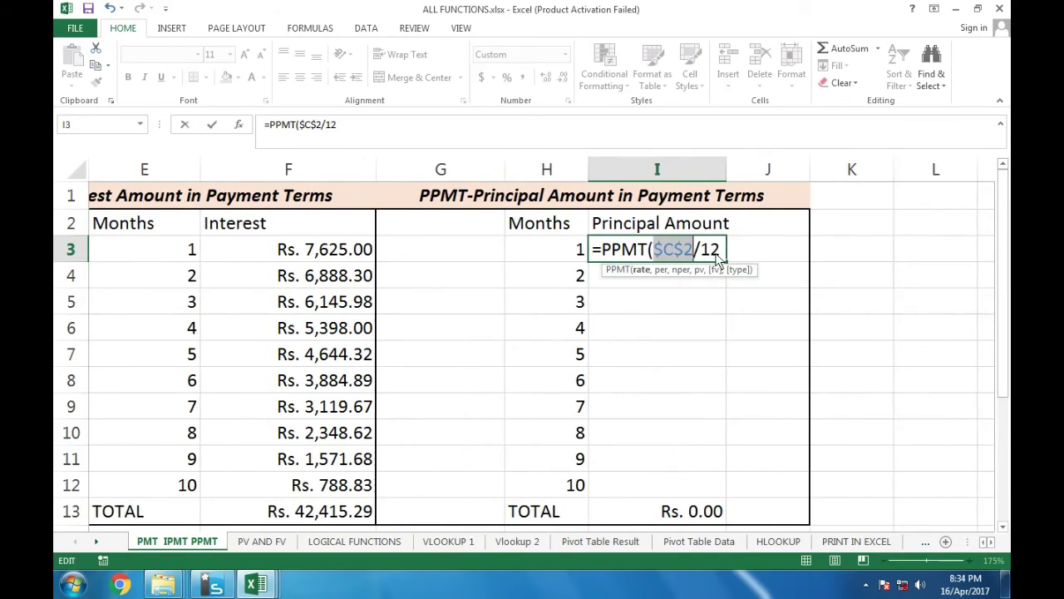
type(",")
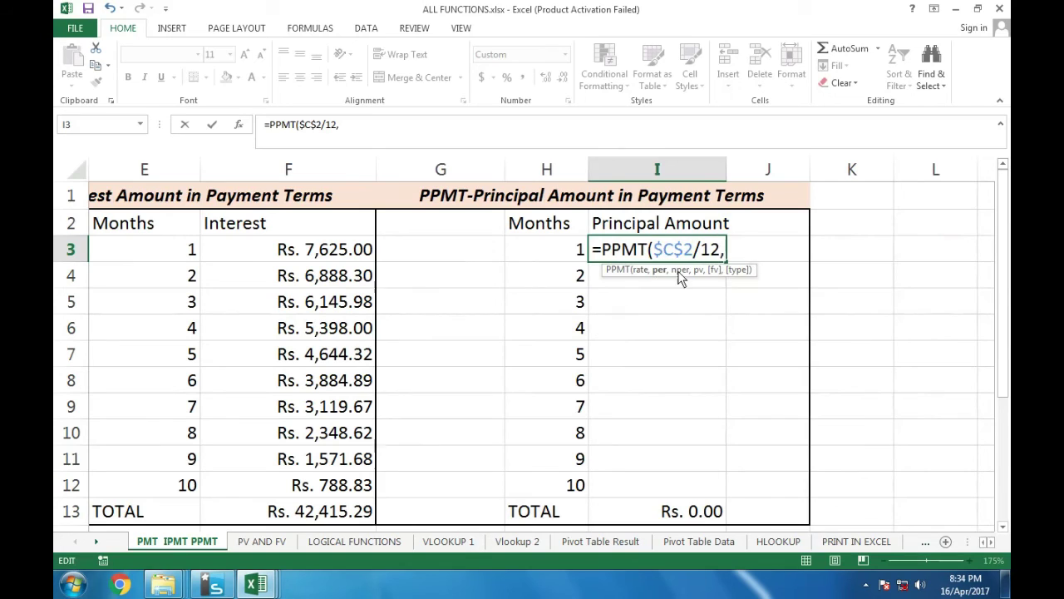
left_click(562, 258)
type(",")
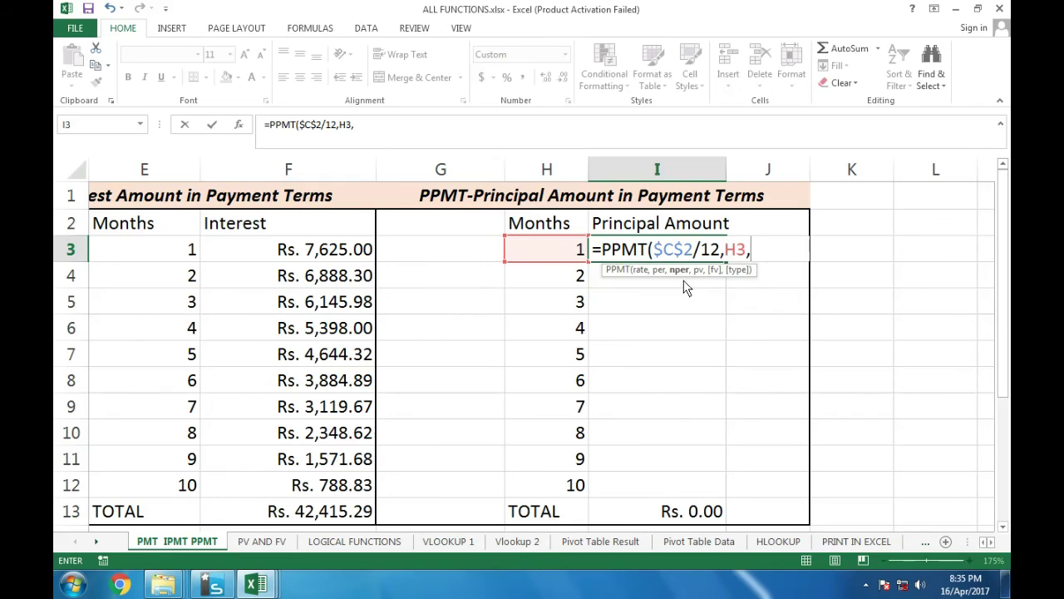
left_click(176, 256)
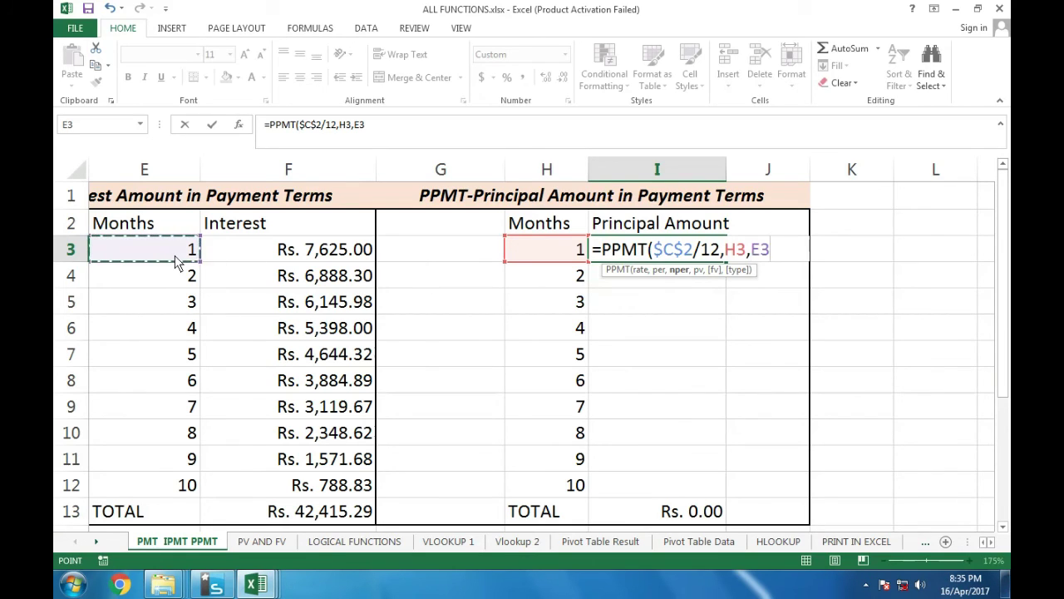
key("BackSpace")
key("BackSpace")
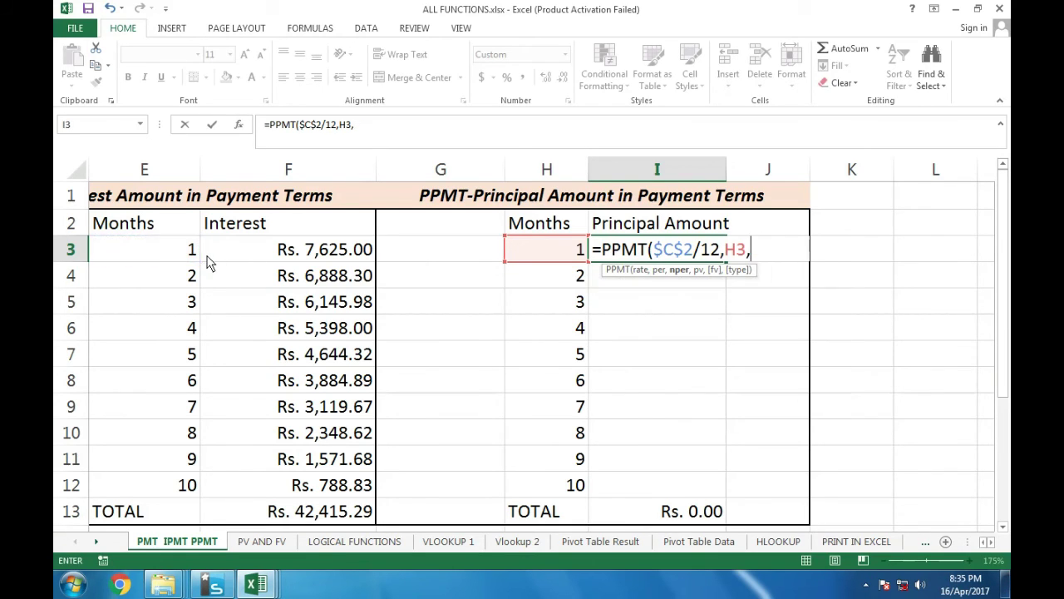
Complete the PPMT formula in I3 with $C$4 as the number of periods and -$C$3 as the present value.
type("C4")
key("F4")
type(",-$")
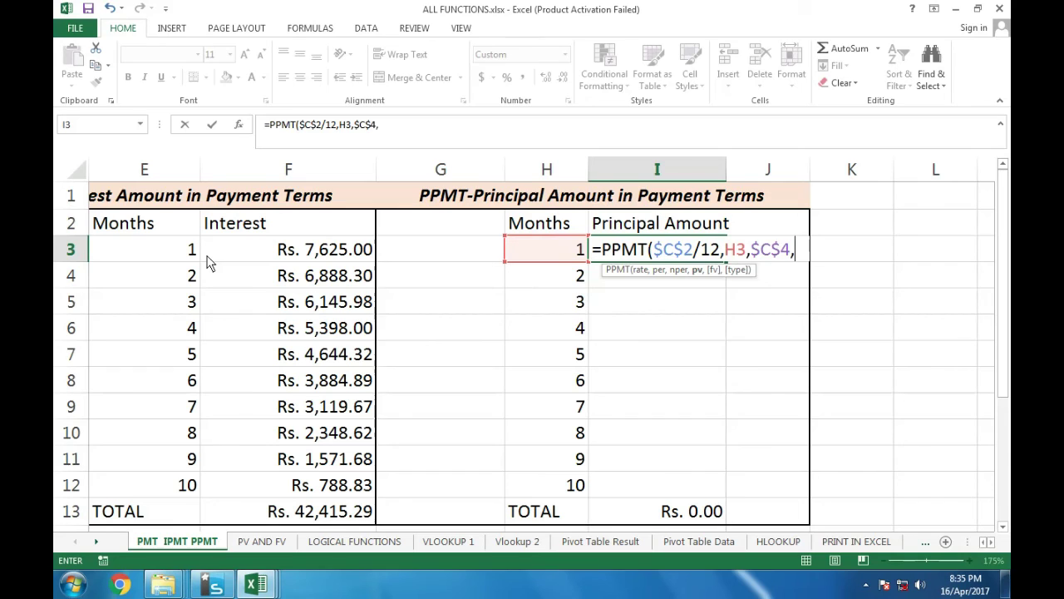
type("C$3")
key("F4")
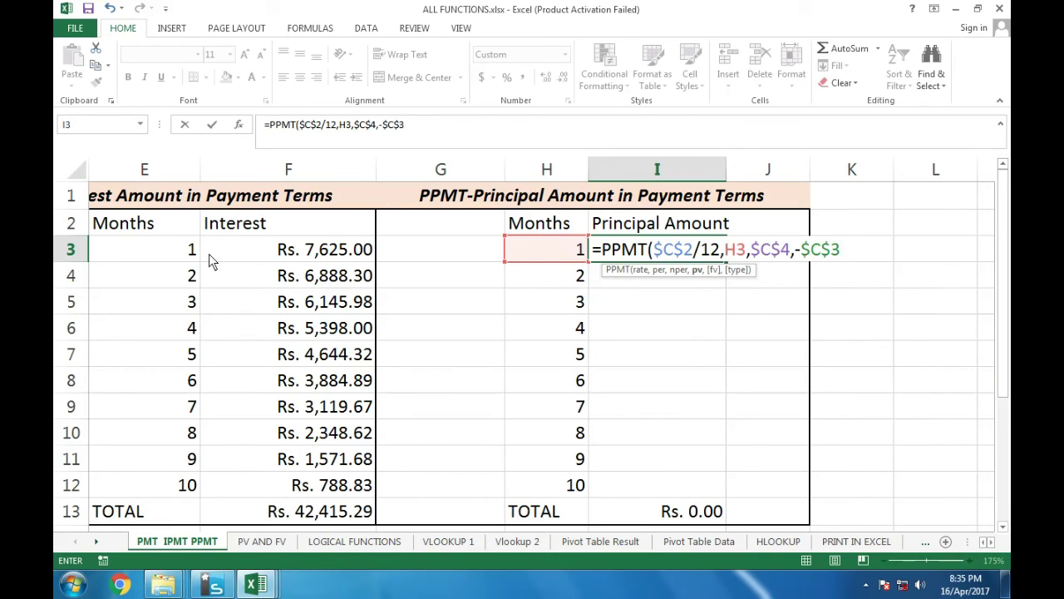
key("Return")
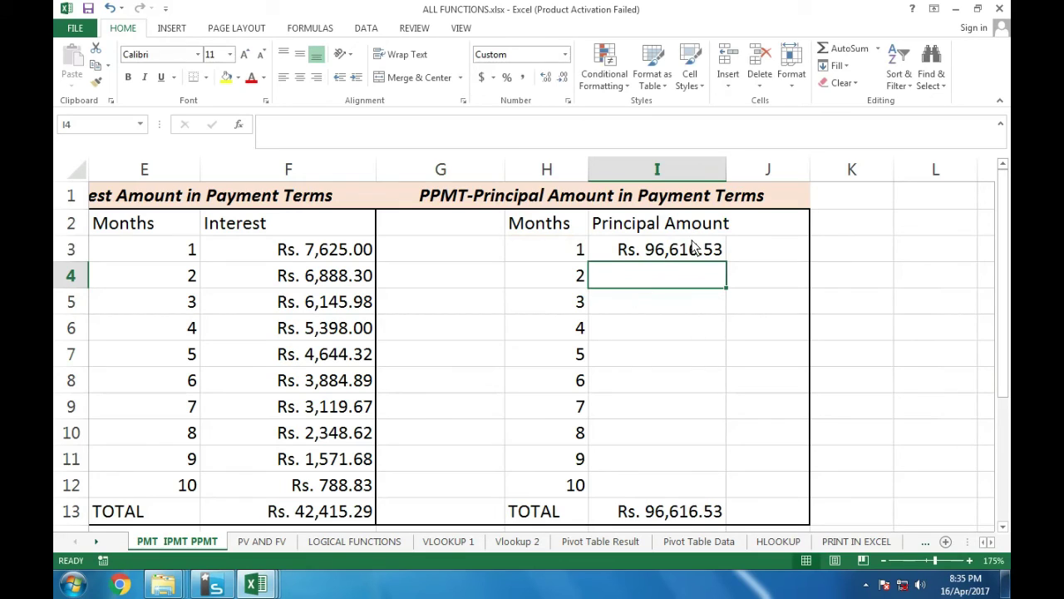
Copy the PPMT formula from I3 down to I12 and check the principal total in I13.
left_click(699, 251)
left_click_drag(725, 261, 718, 496)
left_click(677, 511)
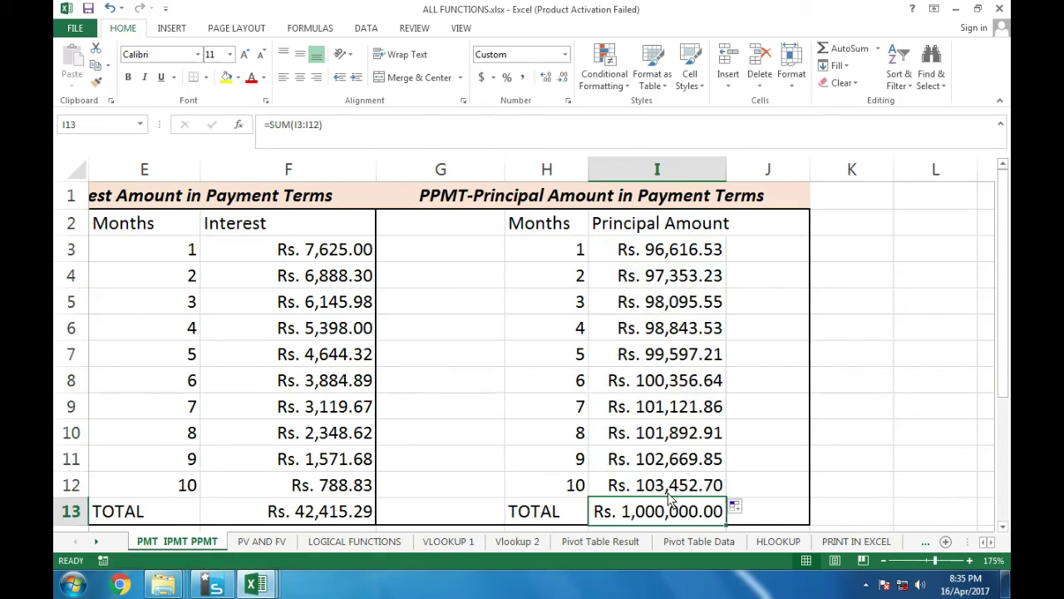
left_click_drag(682, 249, 690, 486)
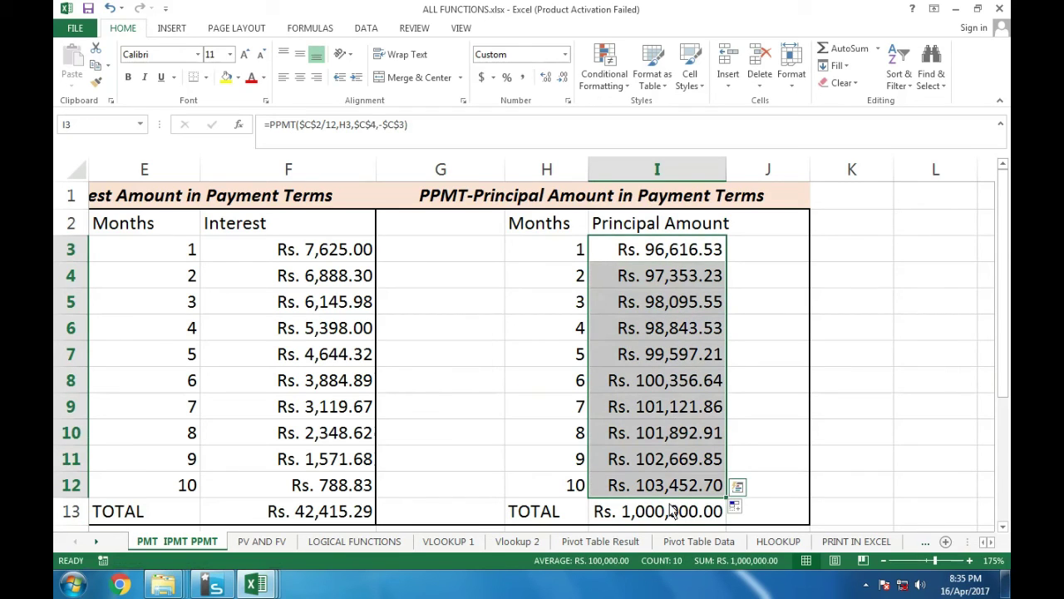
left_click(664, 517)
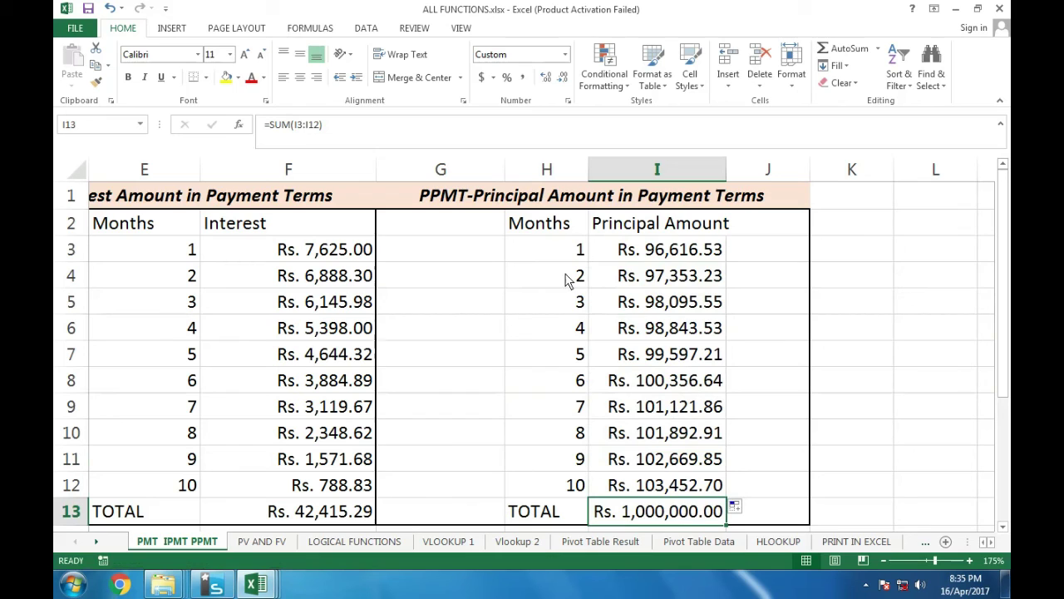
Review the PPMT, IPMT and PMT section headings, the payment terms in B1:C8 and the PMT formula in C6.
left_click(607, 204)
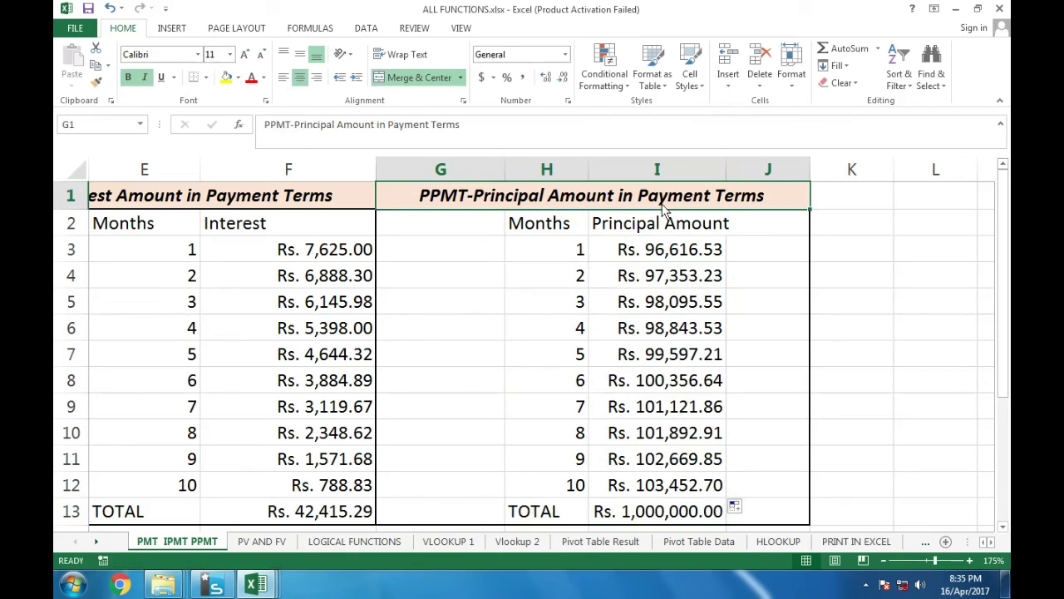
left_click(295, 201)
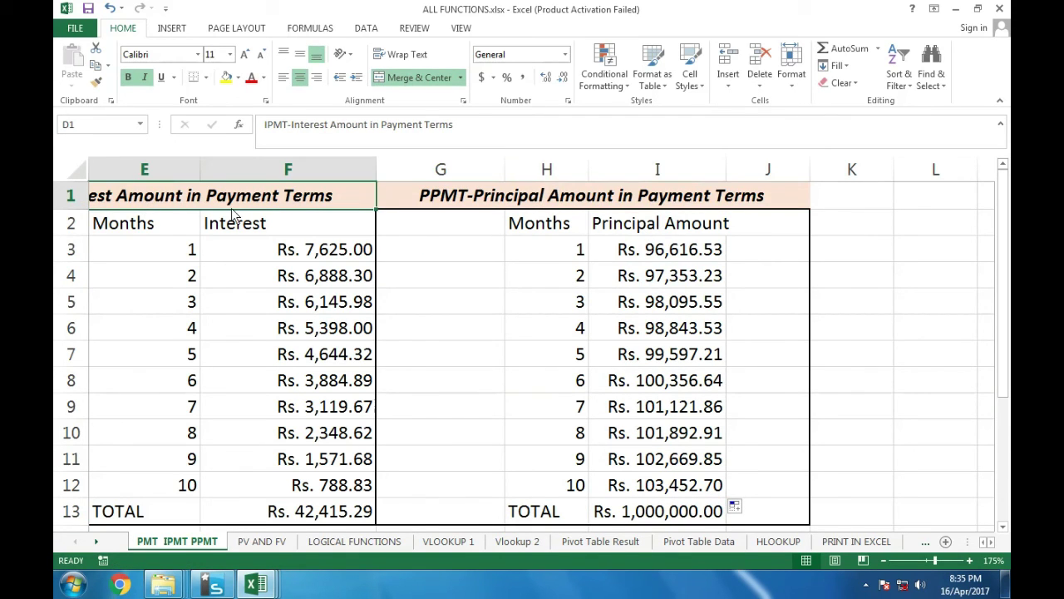
key("Left")
left_click(535, 204)
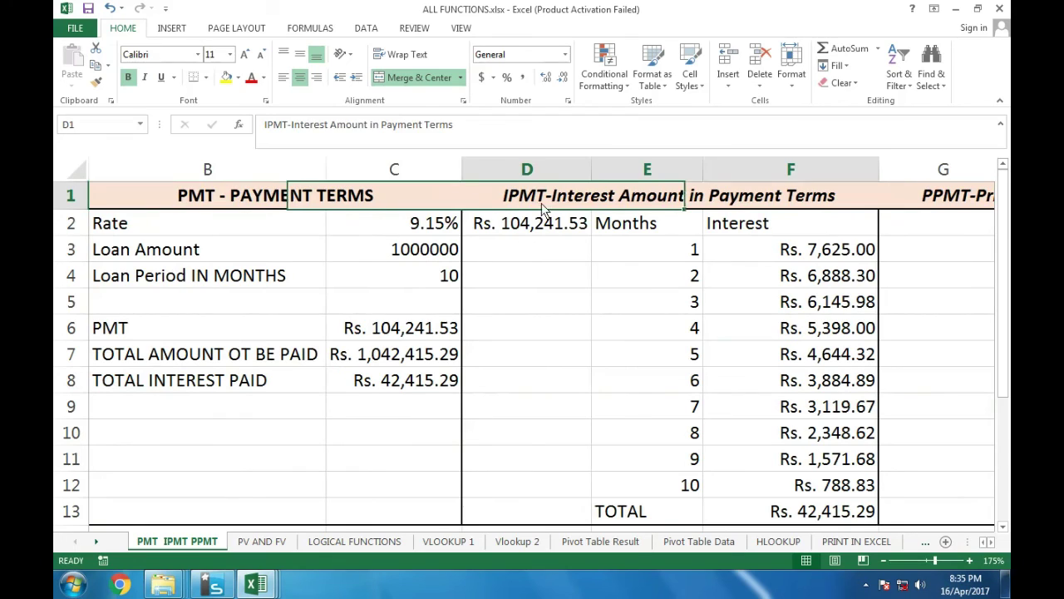
left_click_drag(233, 206, 295, 376)
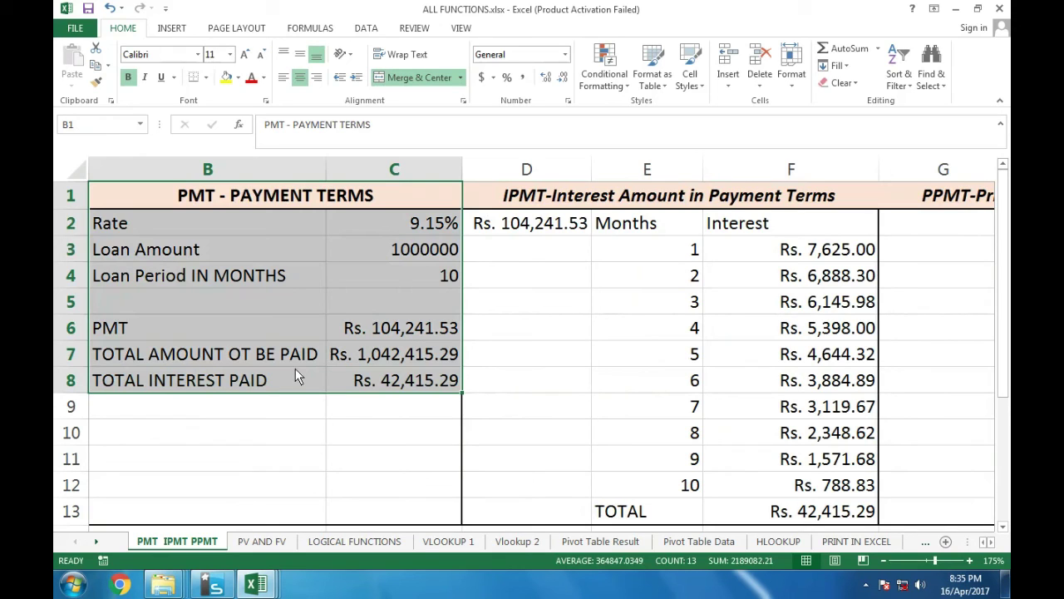
left_click(426, 345)
left_click(424, 333)
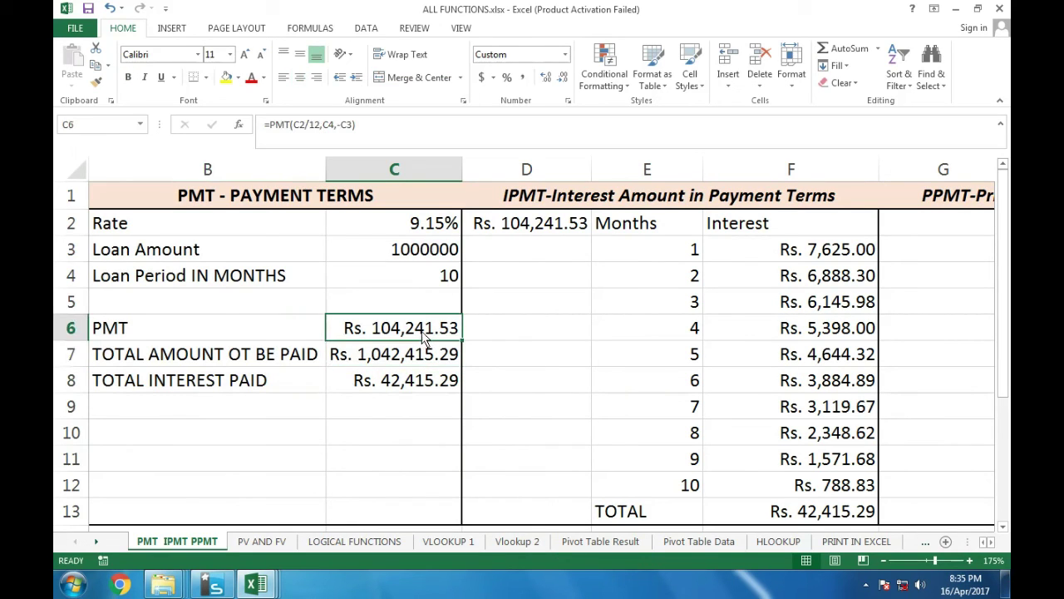